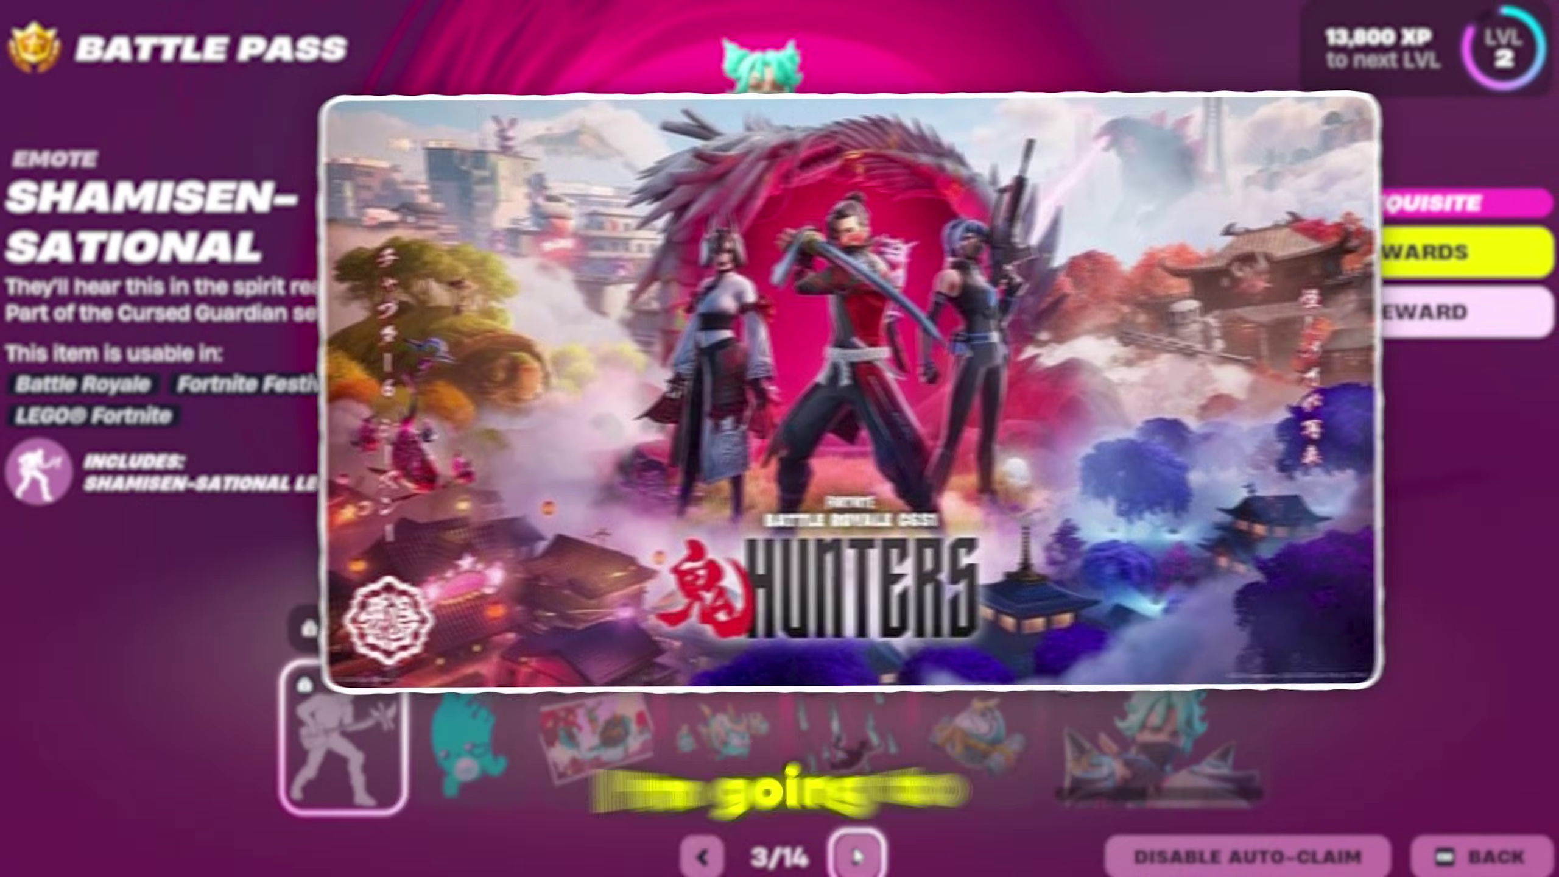
- Advance the Battle Pass rewards two pages, from page 3 to page 5 of 14
left_click(858, 857)
left_click(856, 854)
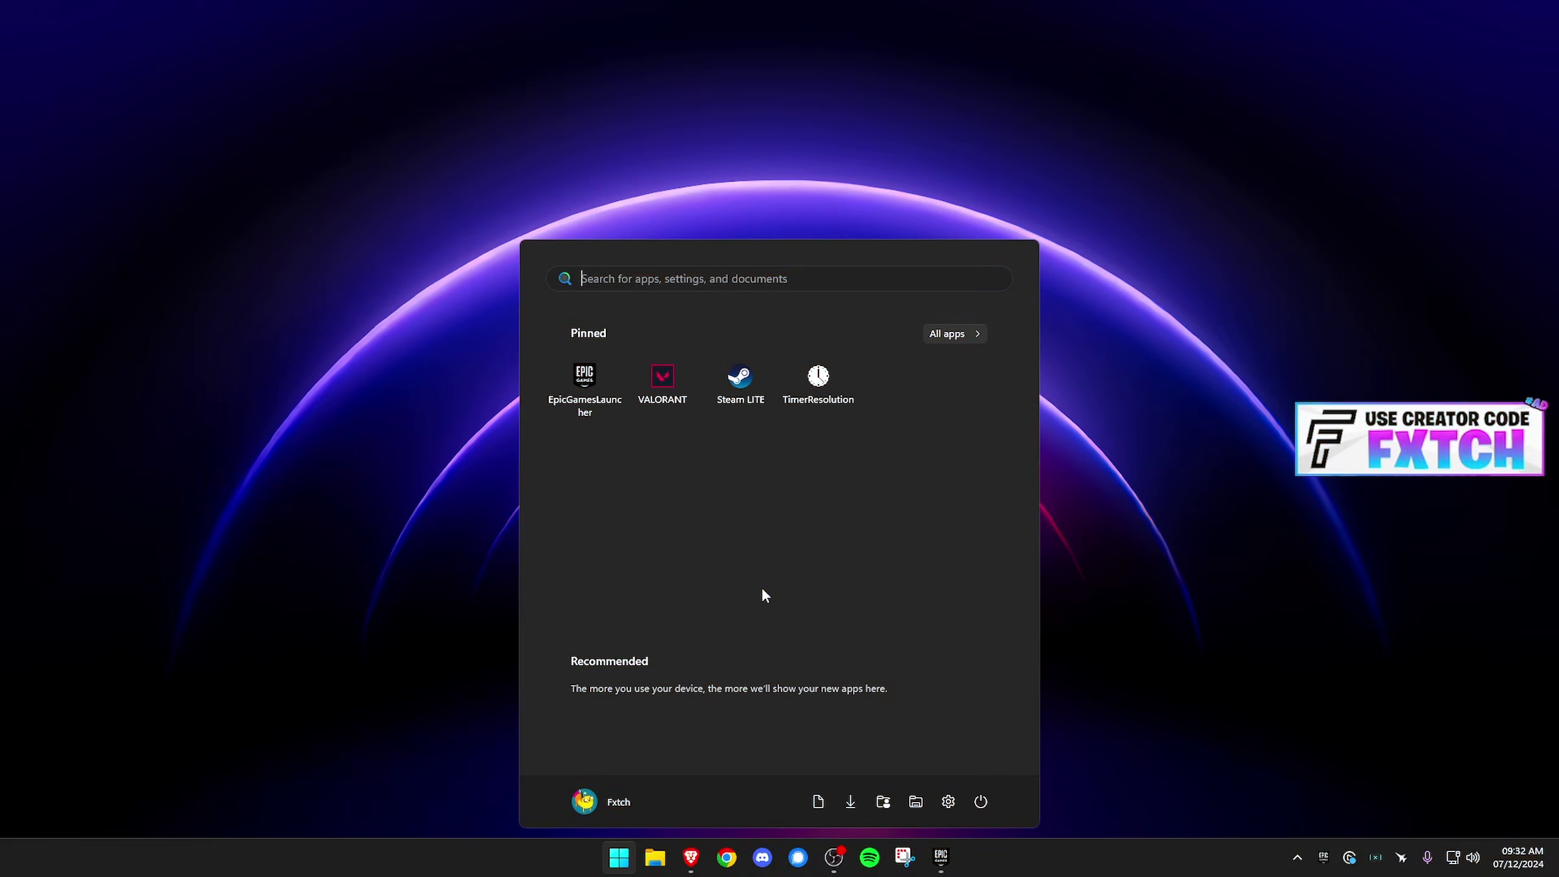
type("%")
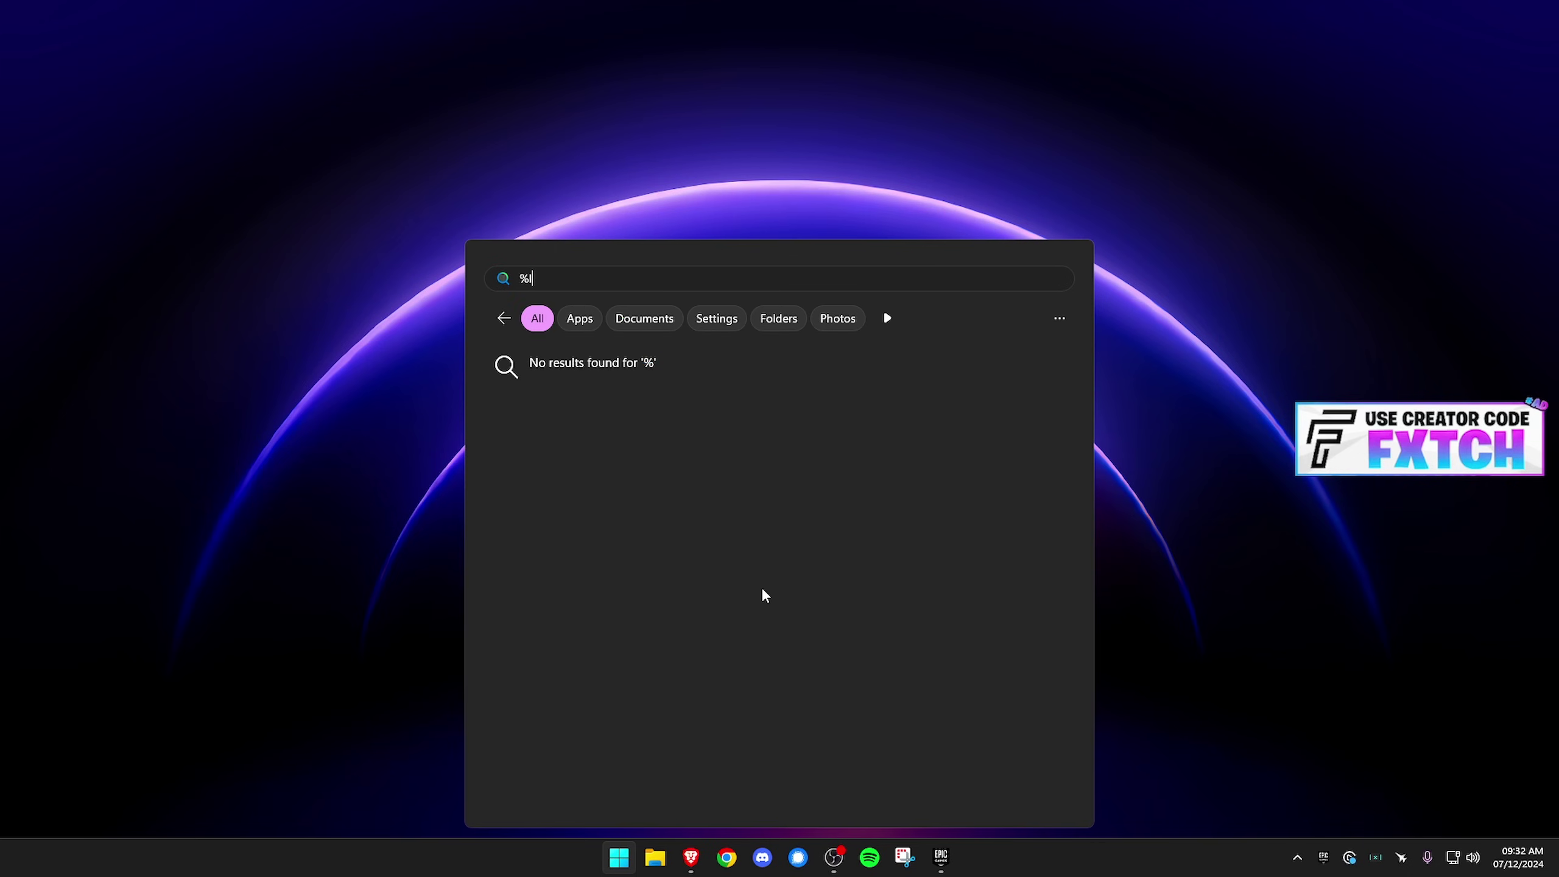
type("localappdata%")
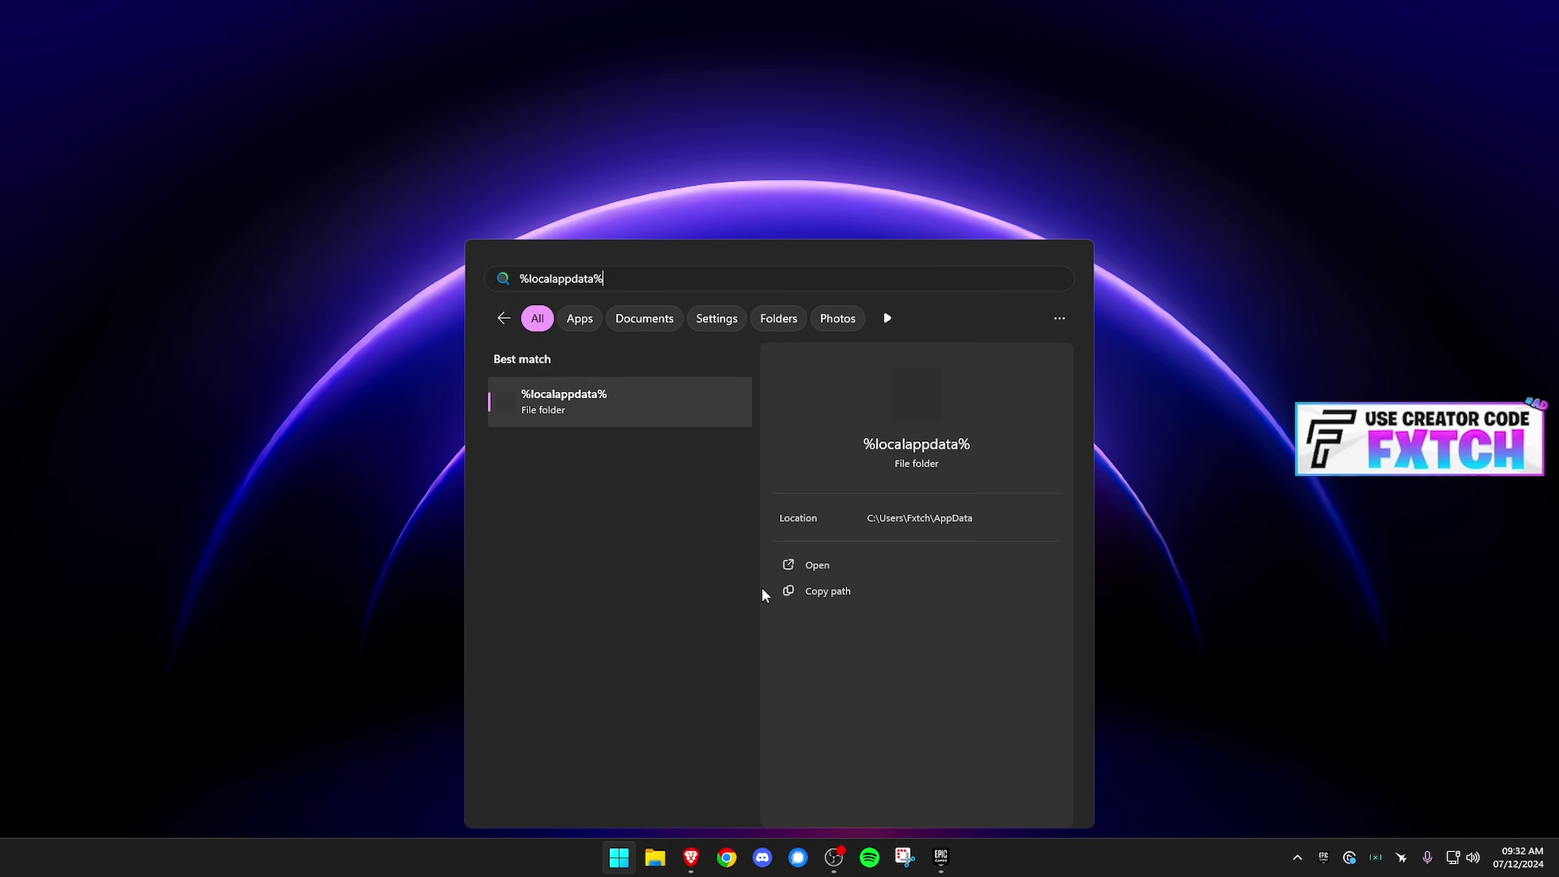
- Launch Run from Windows Search and open %localappdata% in File Explorer
key("ctrl+a")
type("run")
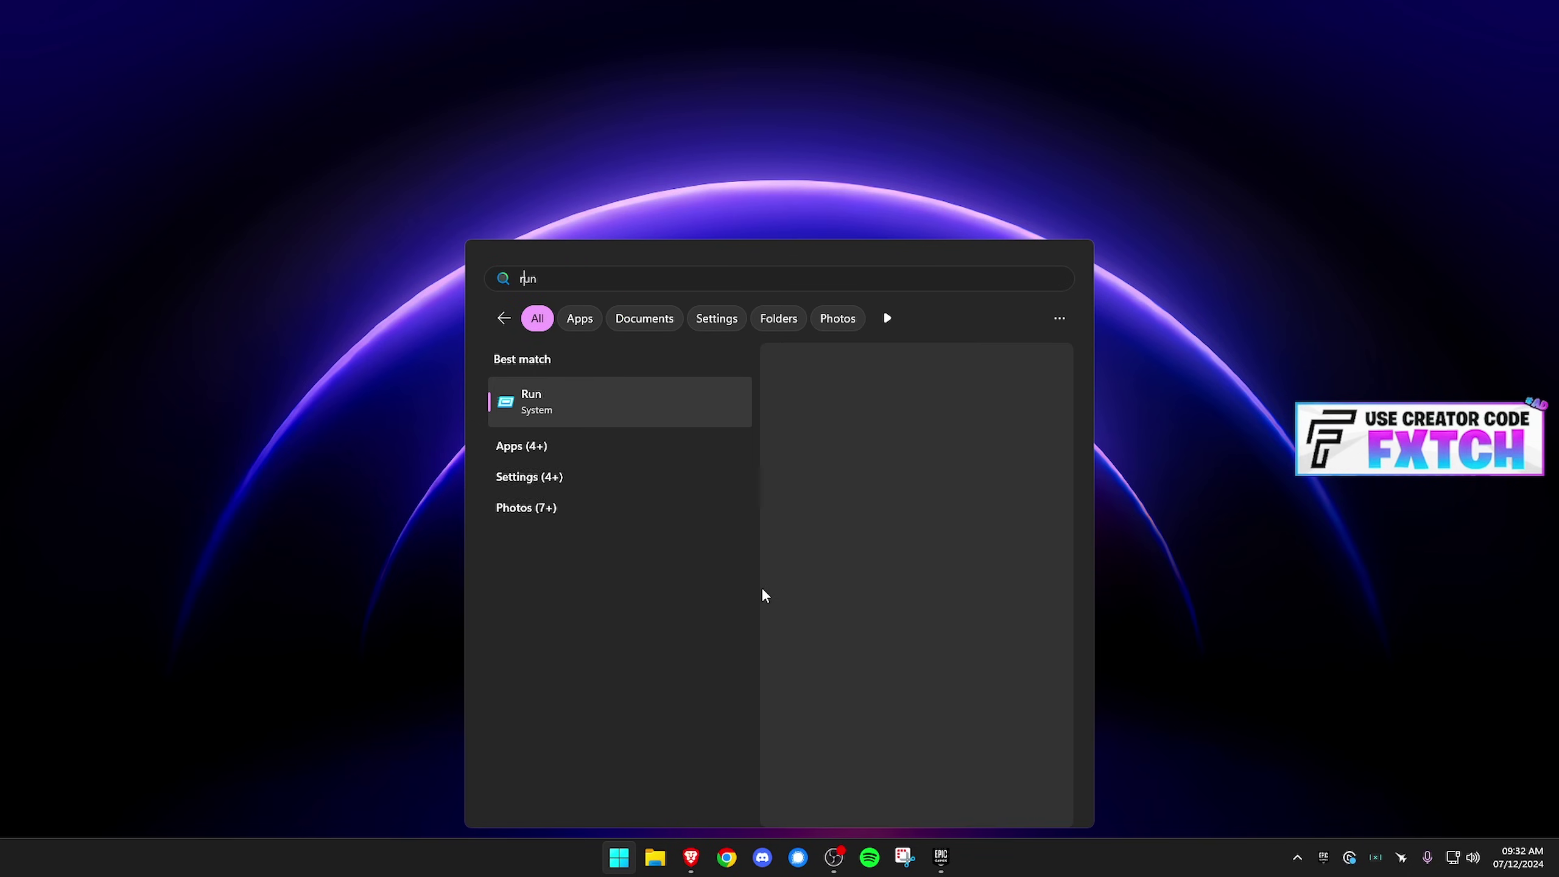
key("Return")
type("%localappdata%")
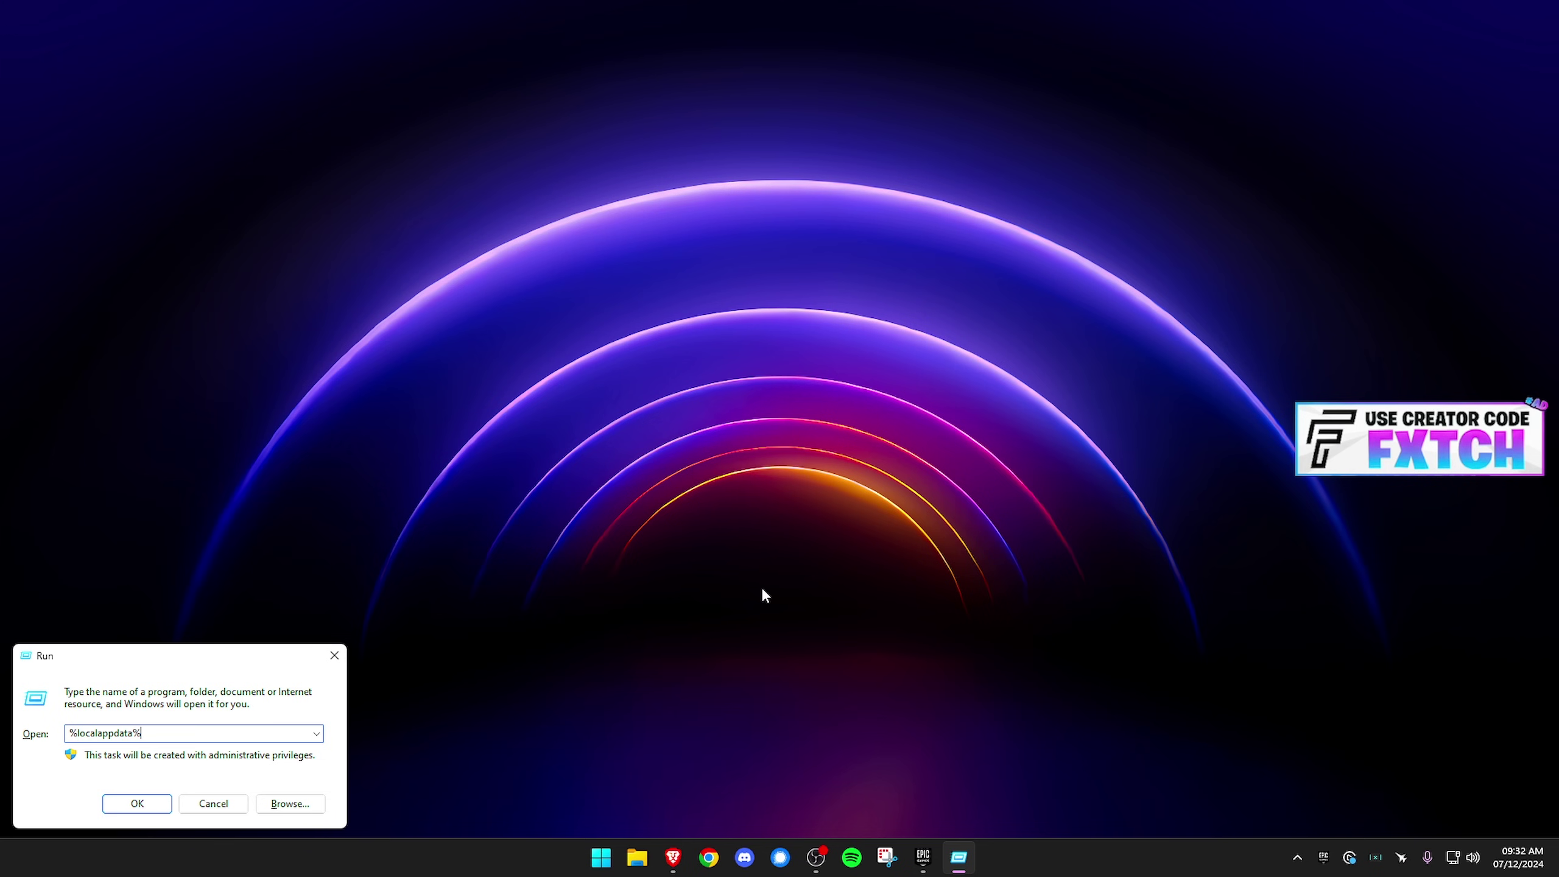
key("Return")
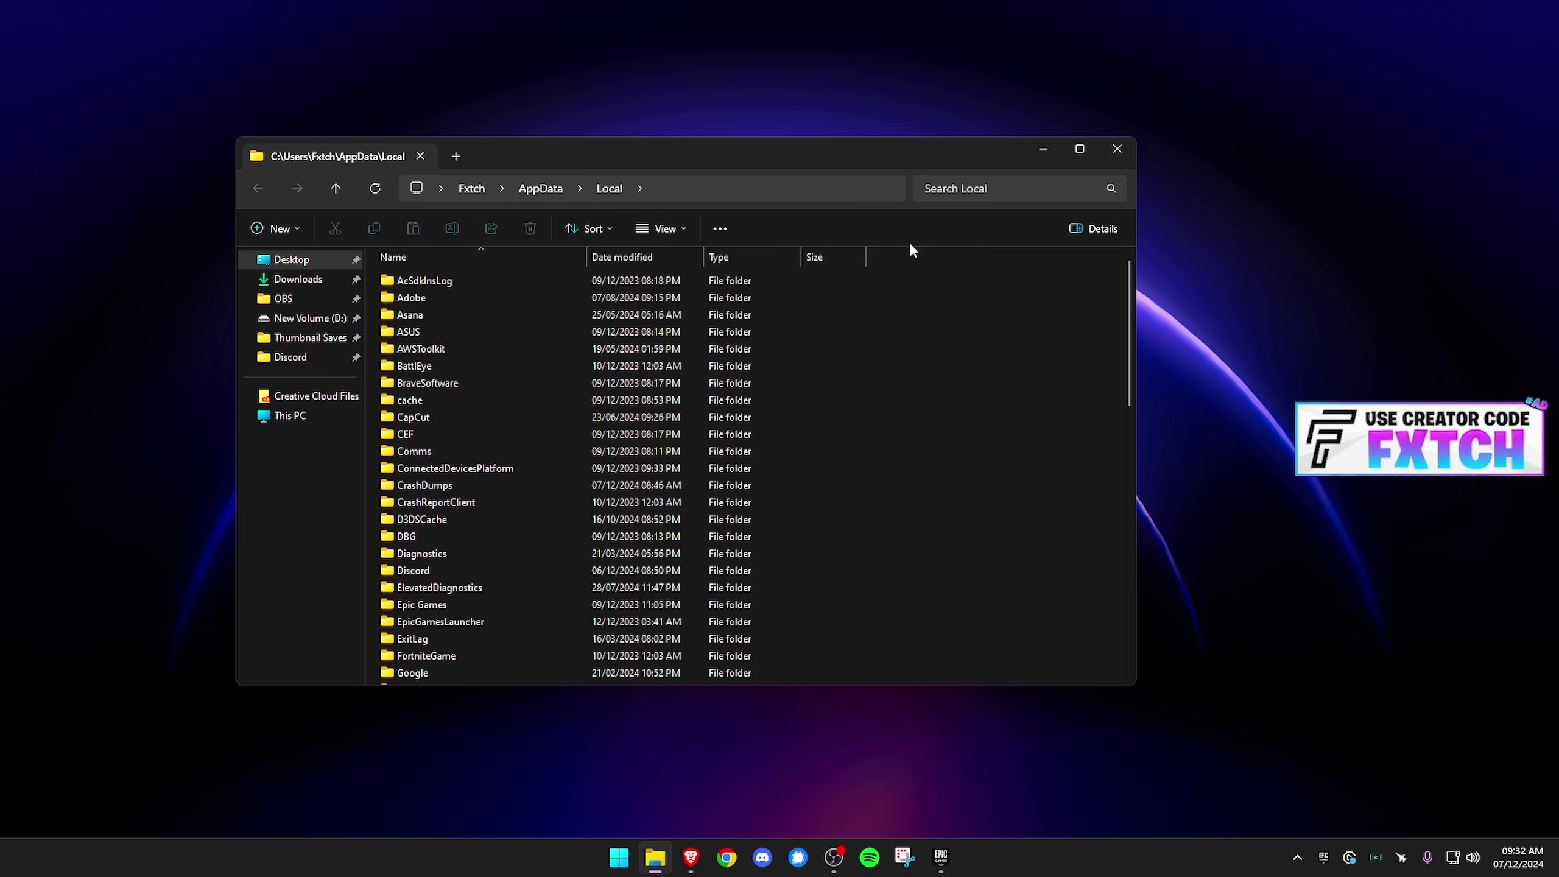
- Go to FortniteGame > Saved > Config > WindowsClient and select GameUserSettings.ini
key("f")
scroll(509, 491, "down", 2)
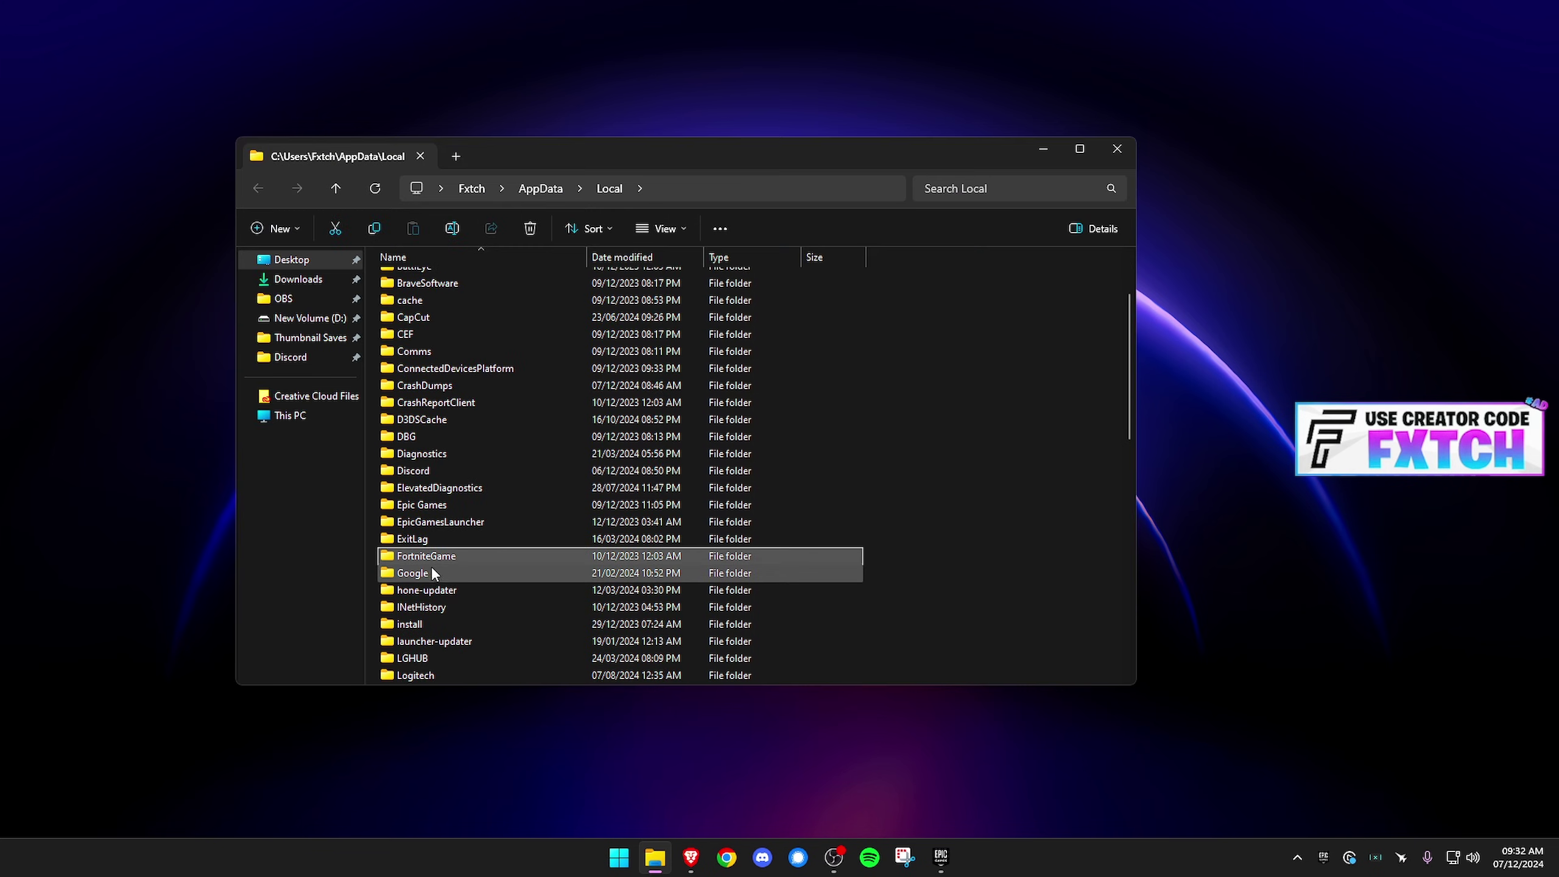
double_click(496, 555)
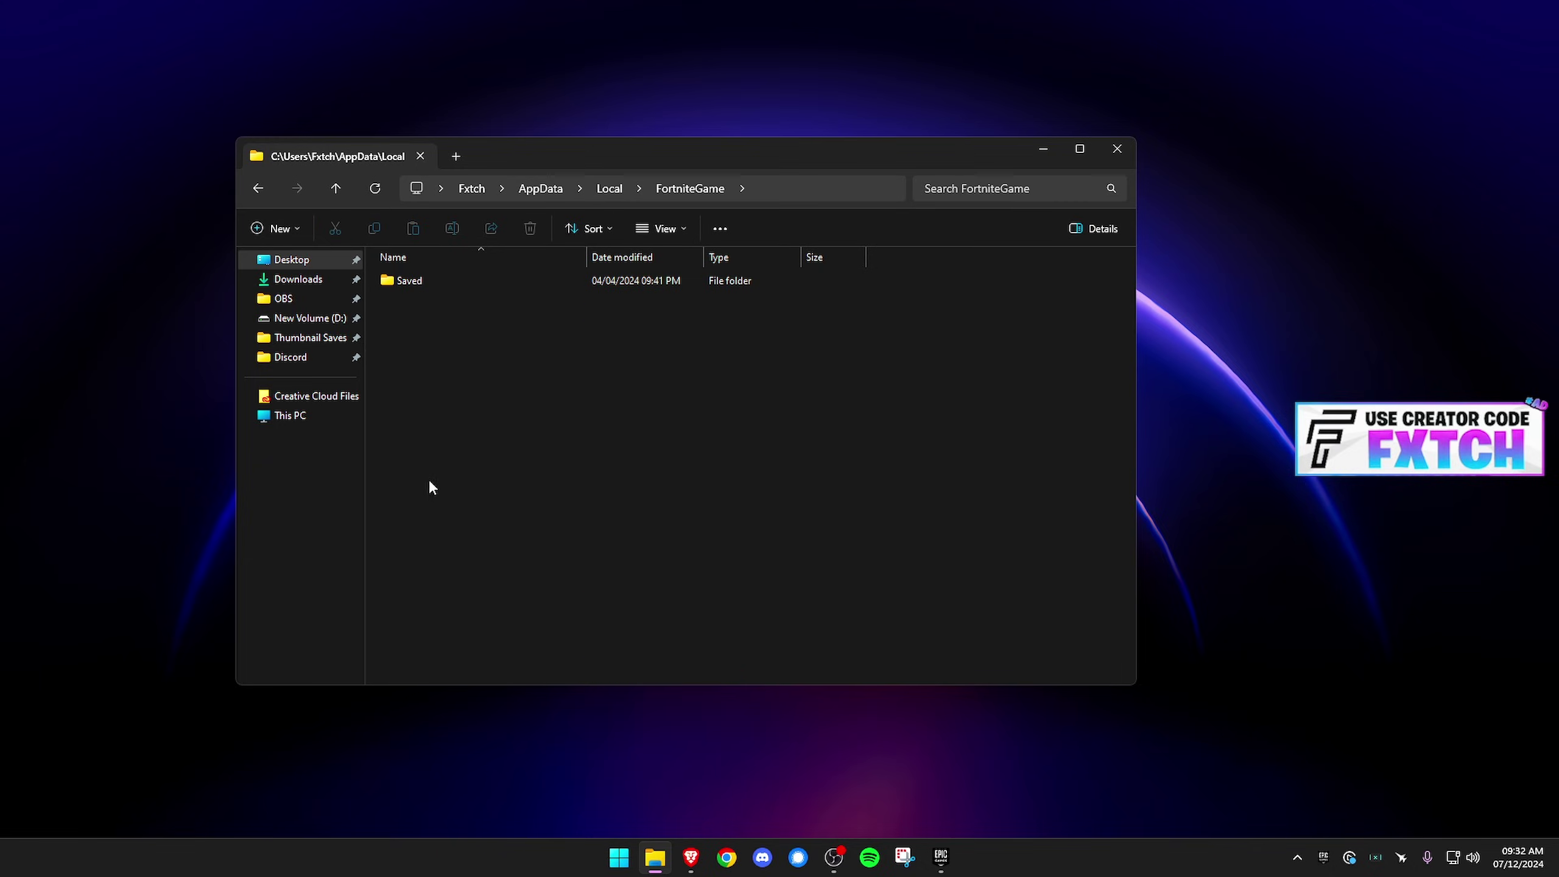
double_click(442, 283)
double_click(415, 299)
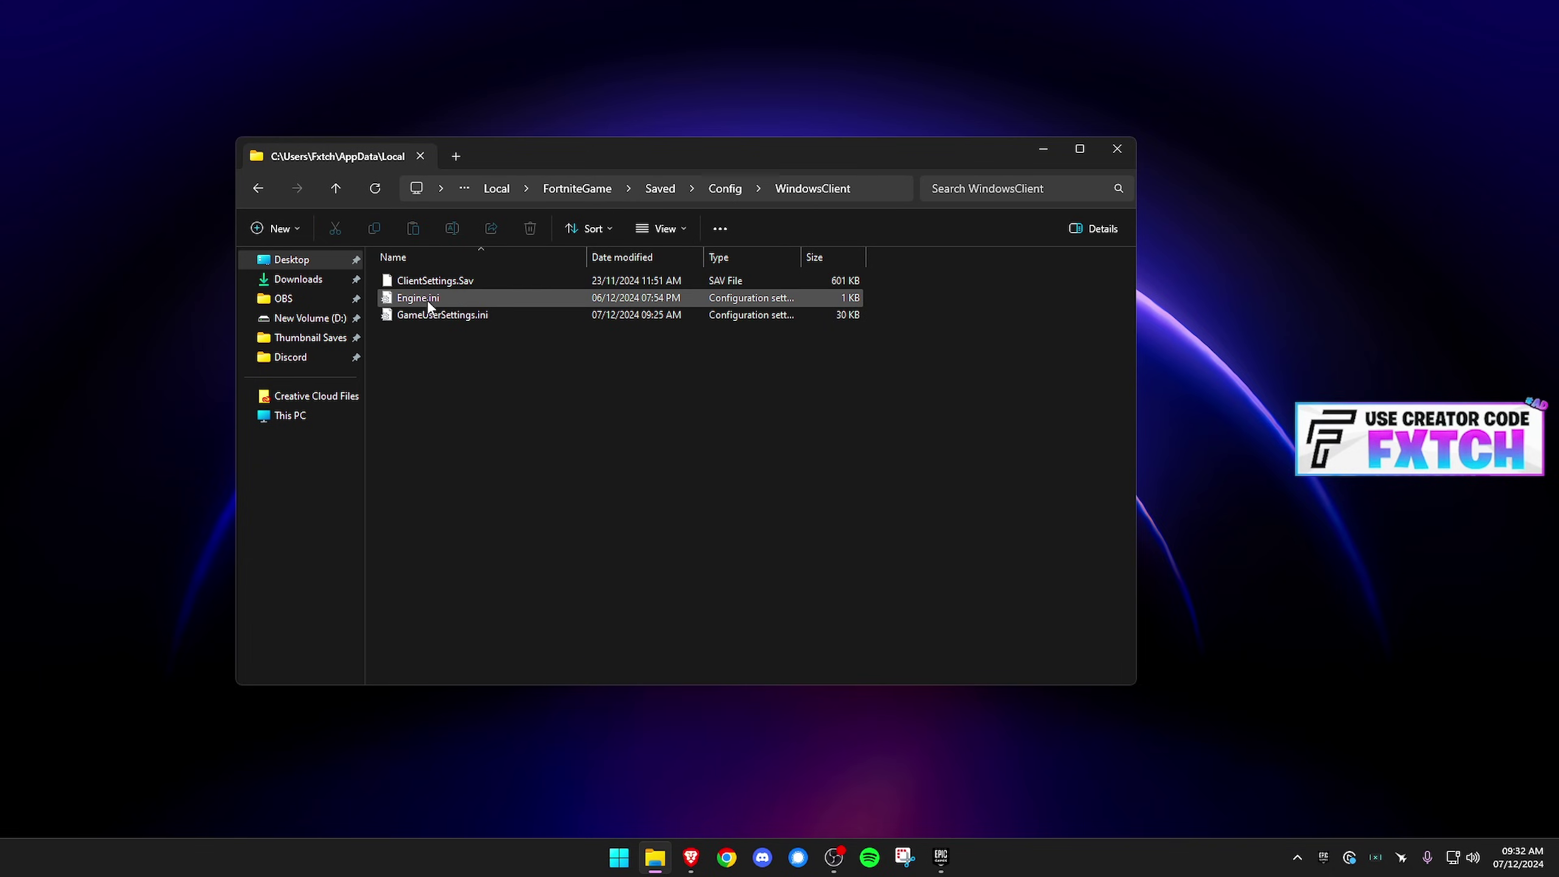
left_click_drag(517, 339, 396, 319)
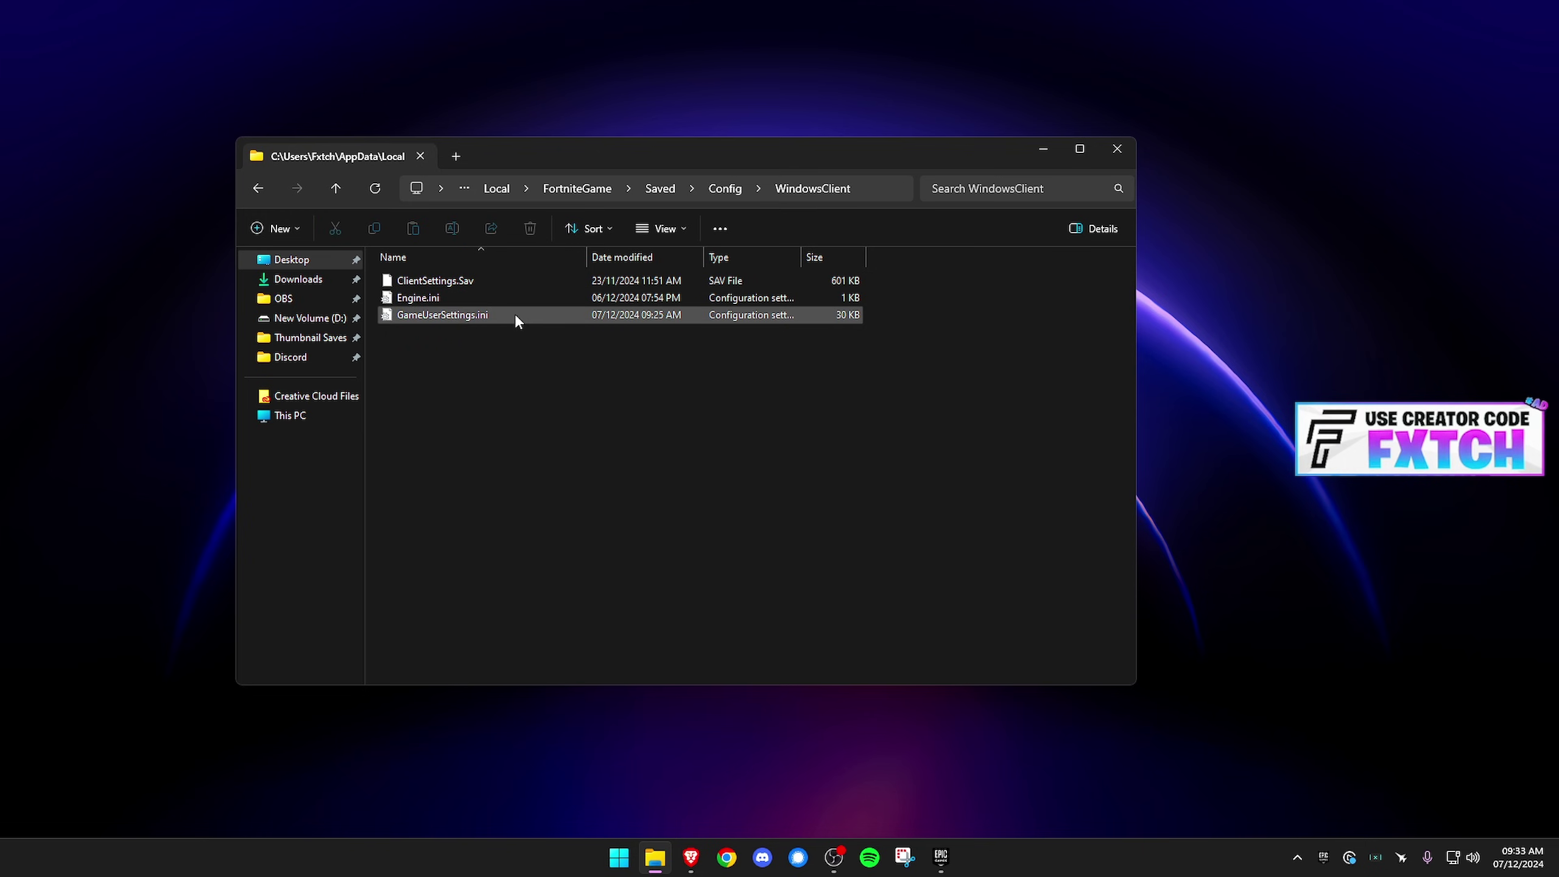
left_click(470, 315)
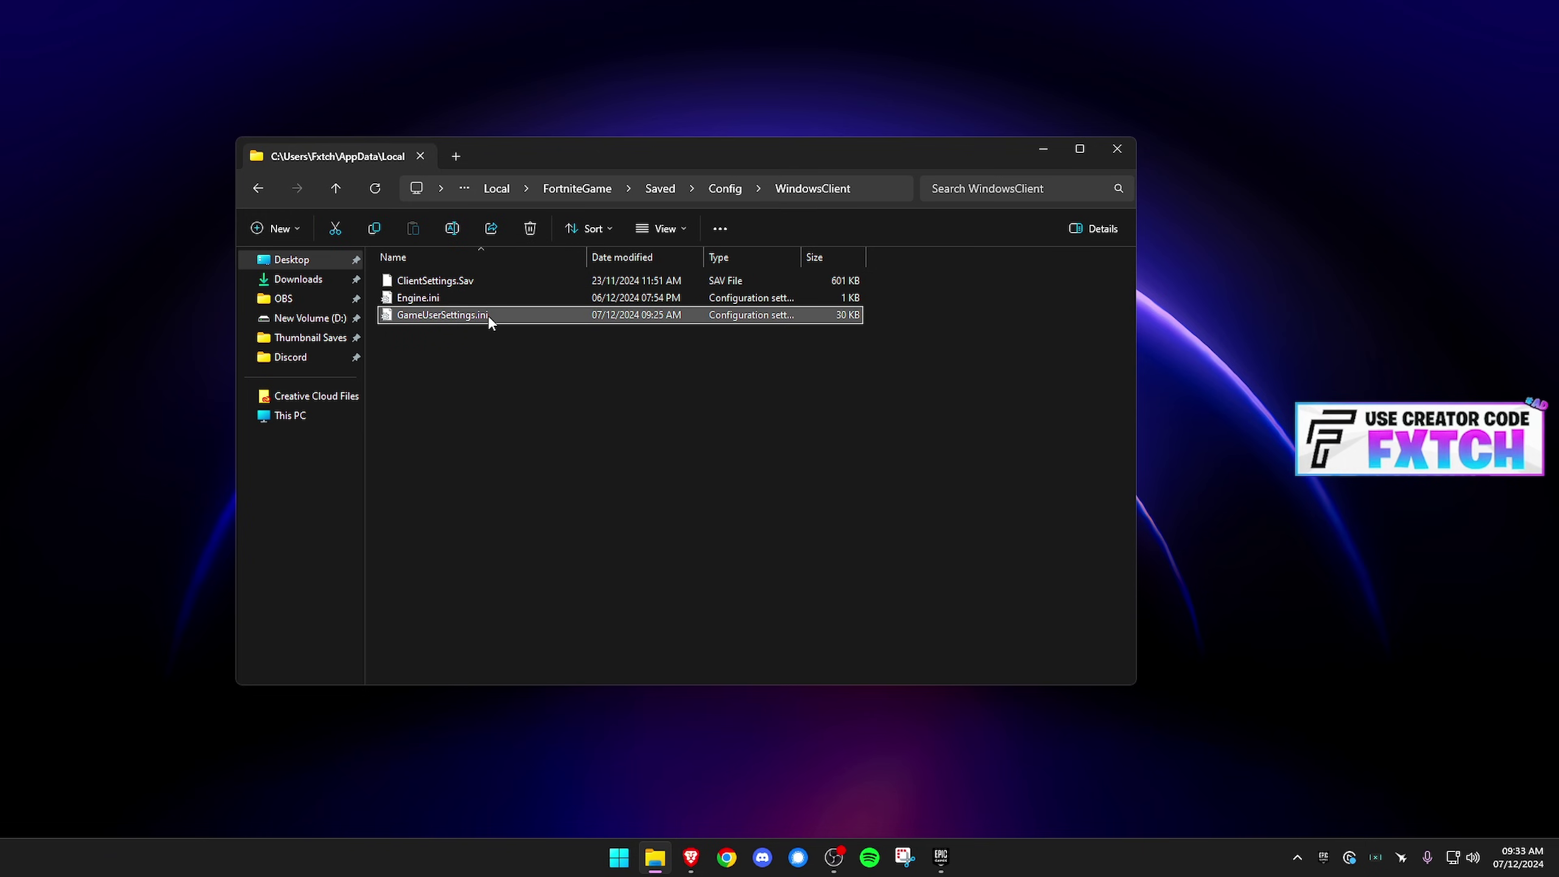
- Review GameUserSettings.ini's properties, close them, and move the Explorer window up-right
right_click(488, 320)
left_click(535, 709)
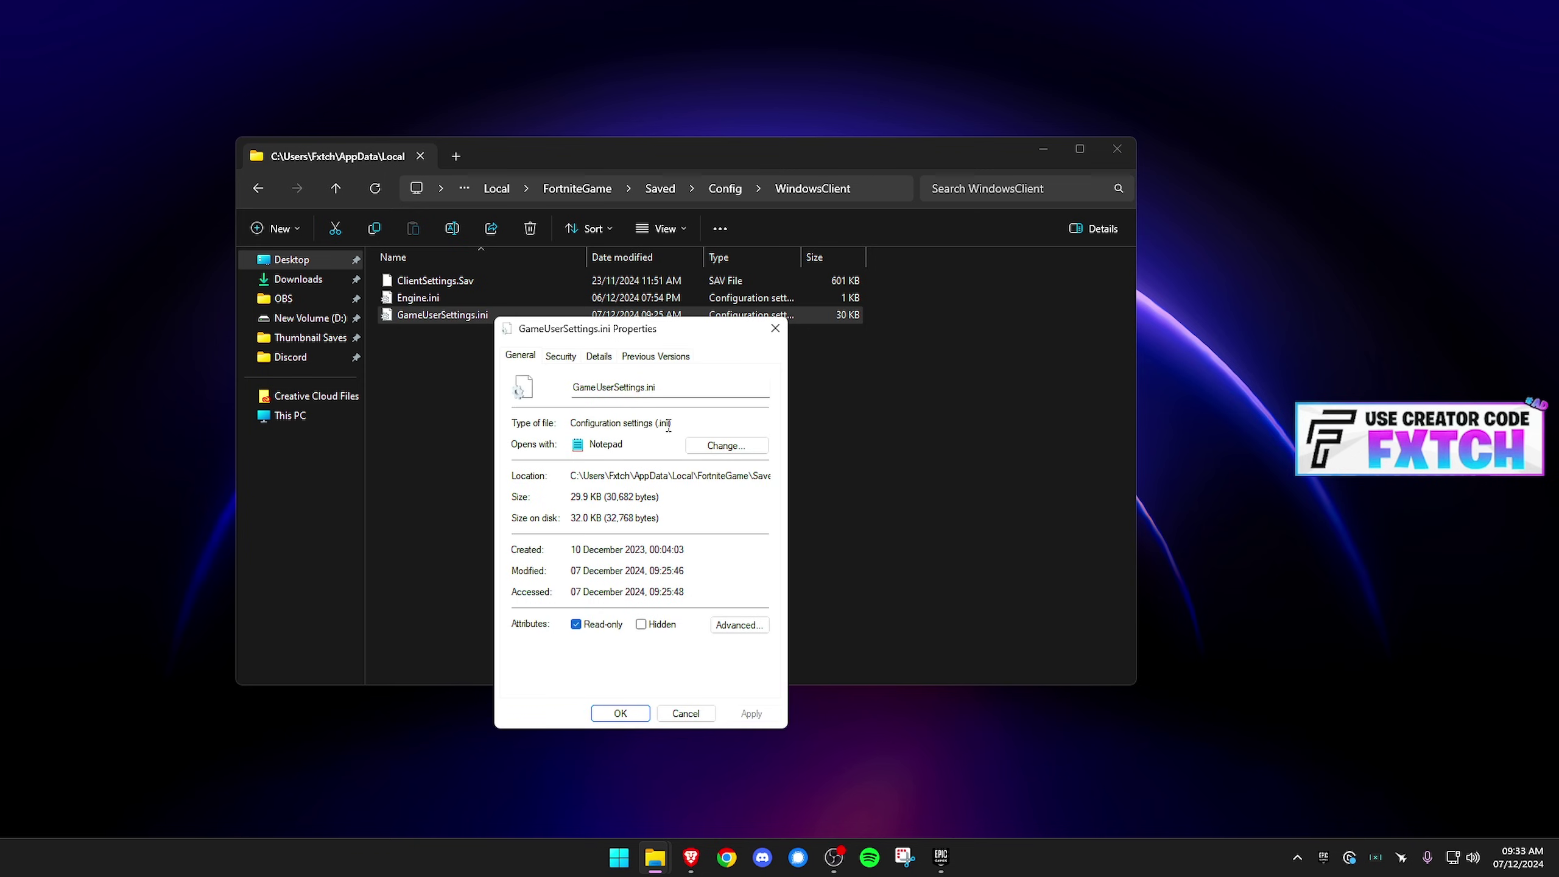
double_click(600, 426)
left_click(774, 327)
left_click_drag(797, 150, 827, 131)
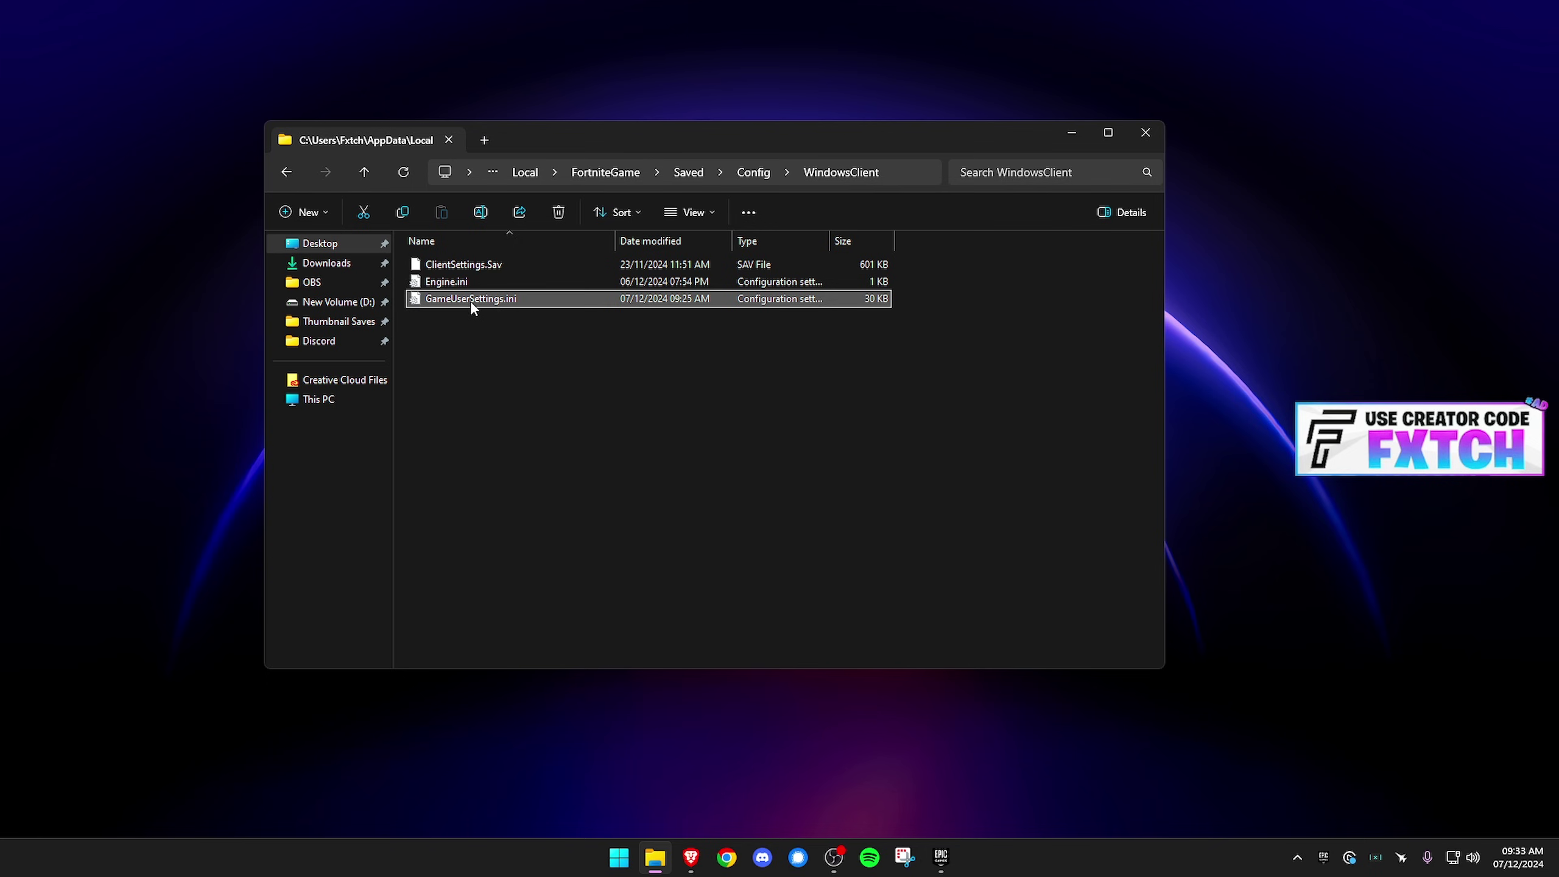
- View GameUserSettings.ini in Notepad, close it, and bring up the file's context menu
double_click(515, 298)
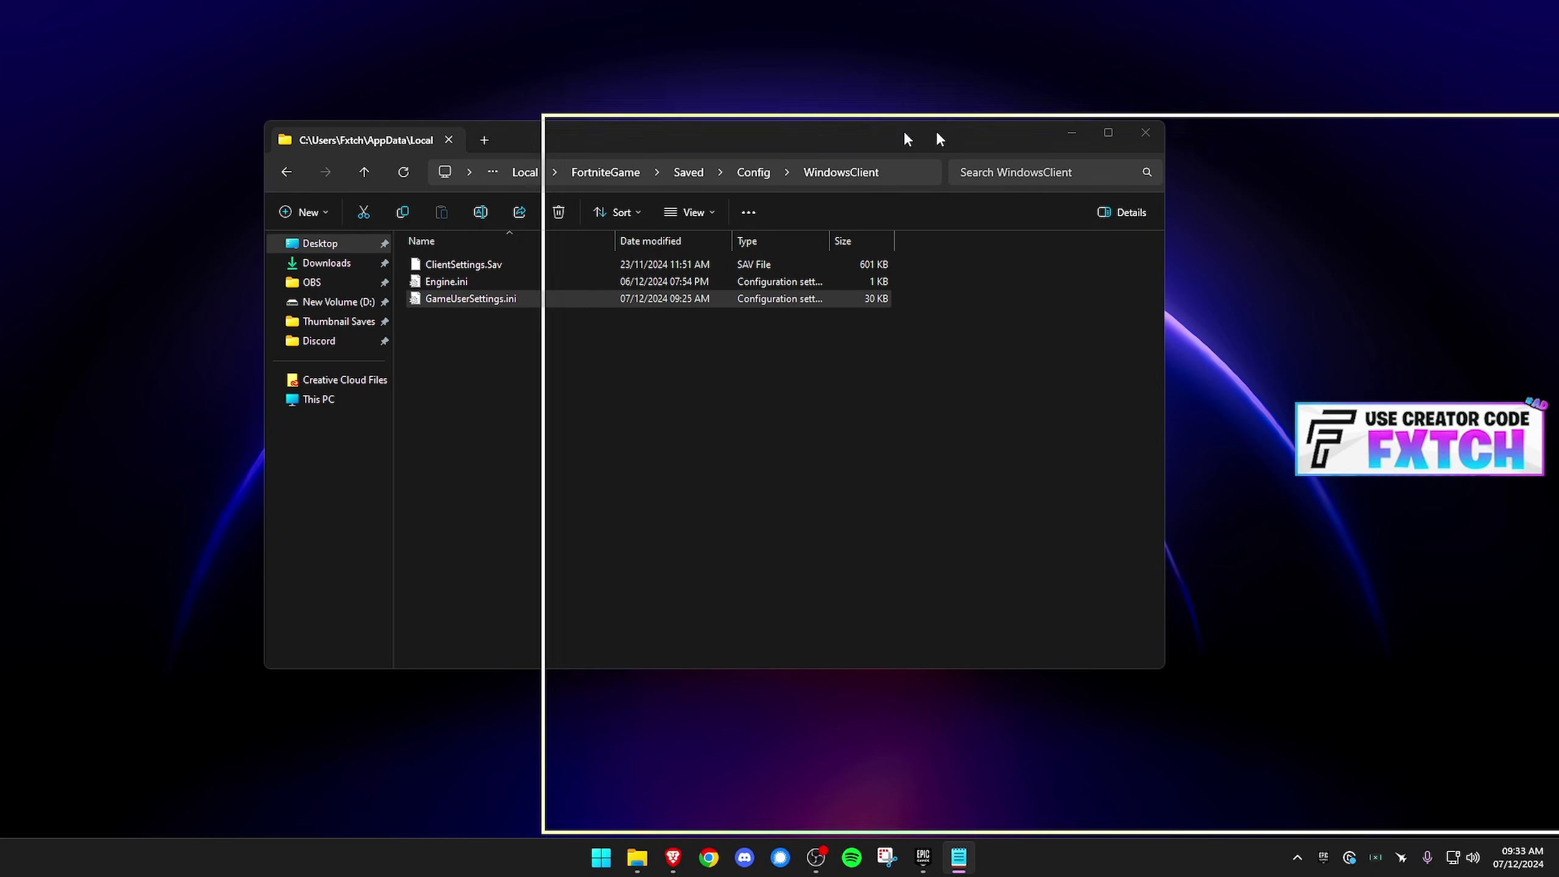
scroll(443, 668, "down", 10)
scroll(442, 667, "up", 10)
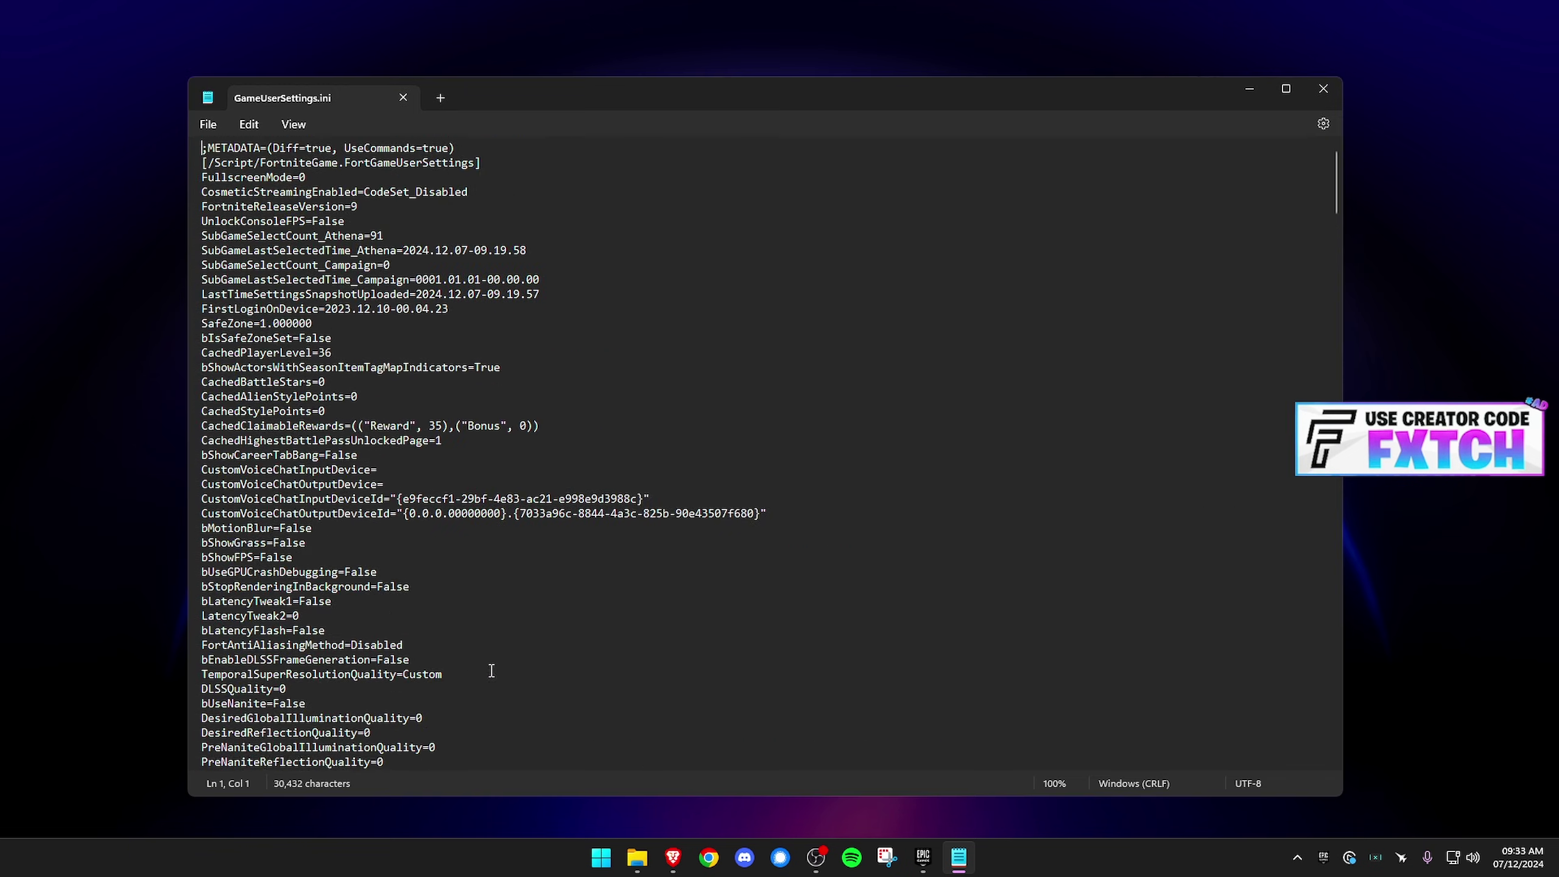
key("alt+F4")
right_click(473, 299)
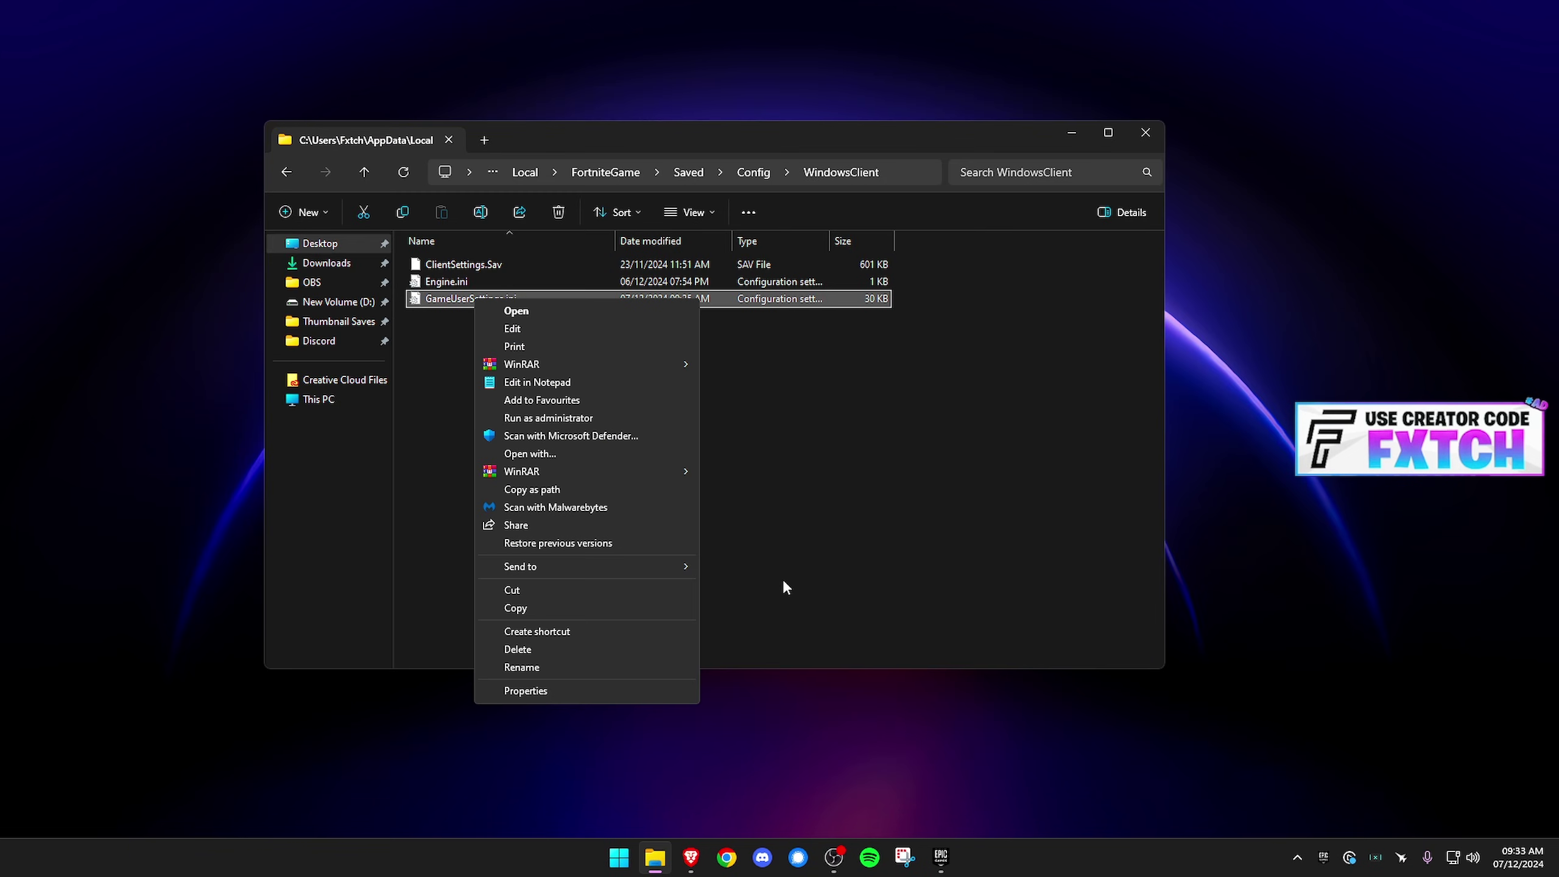
- Review Fortnite's management options in the Epic Games Launcher library, close them, and minimize the launcher
left_click(941, 856)
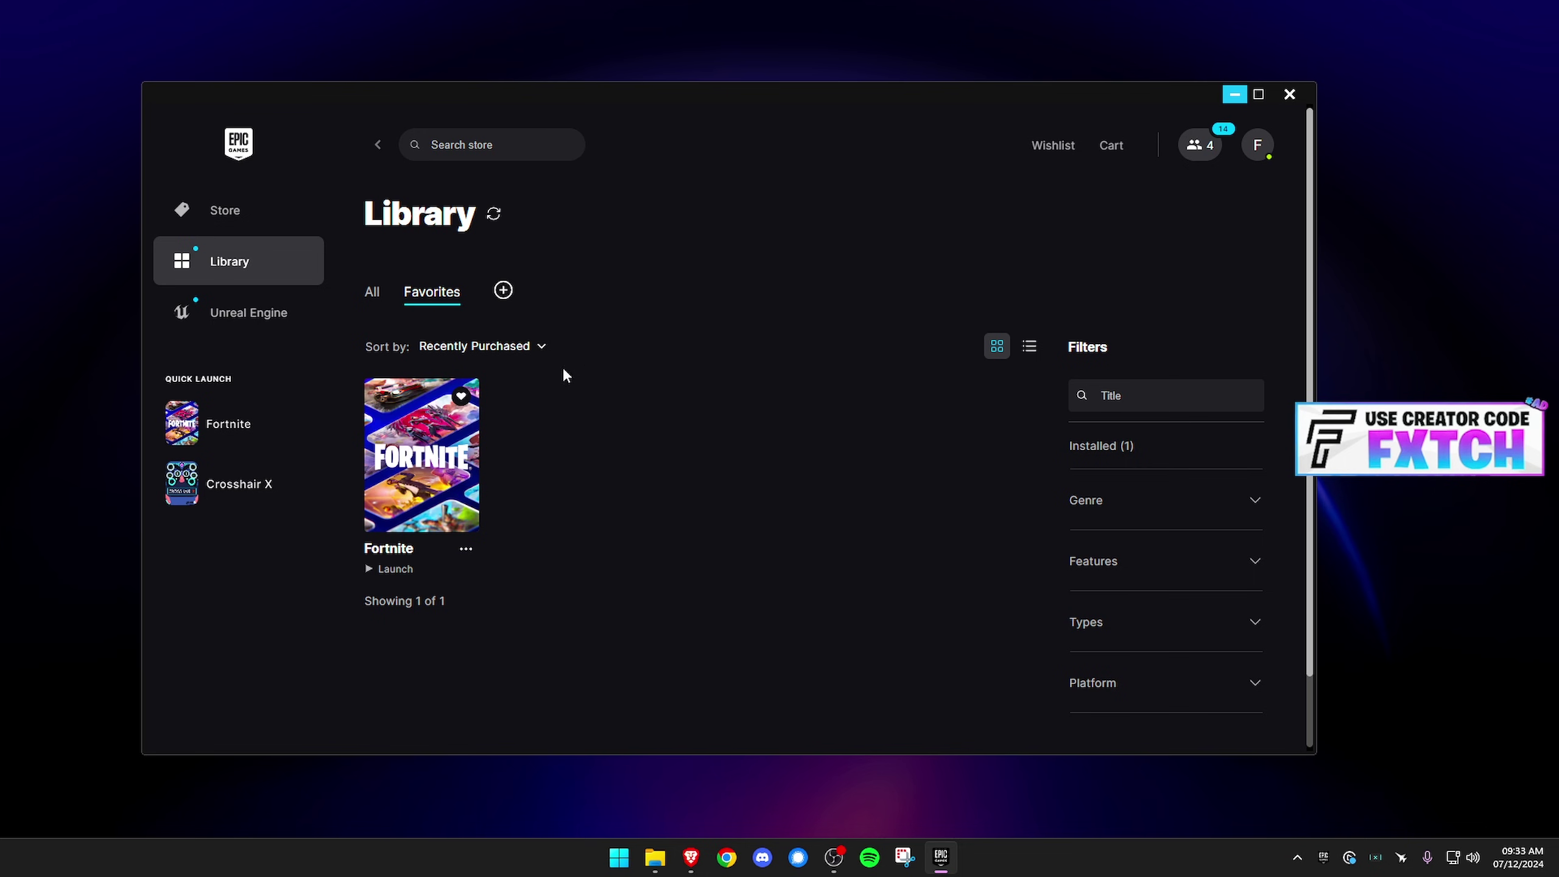
key("ctrl+a")
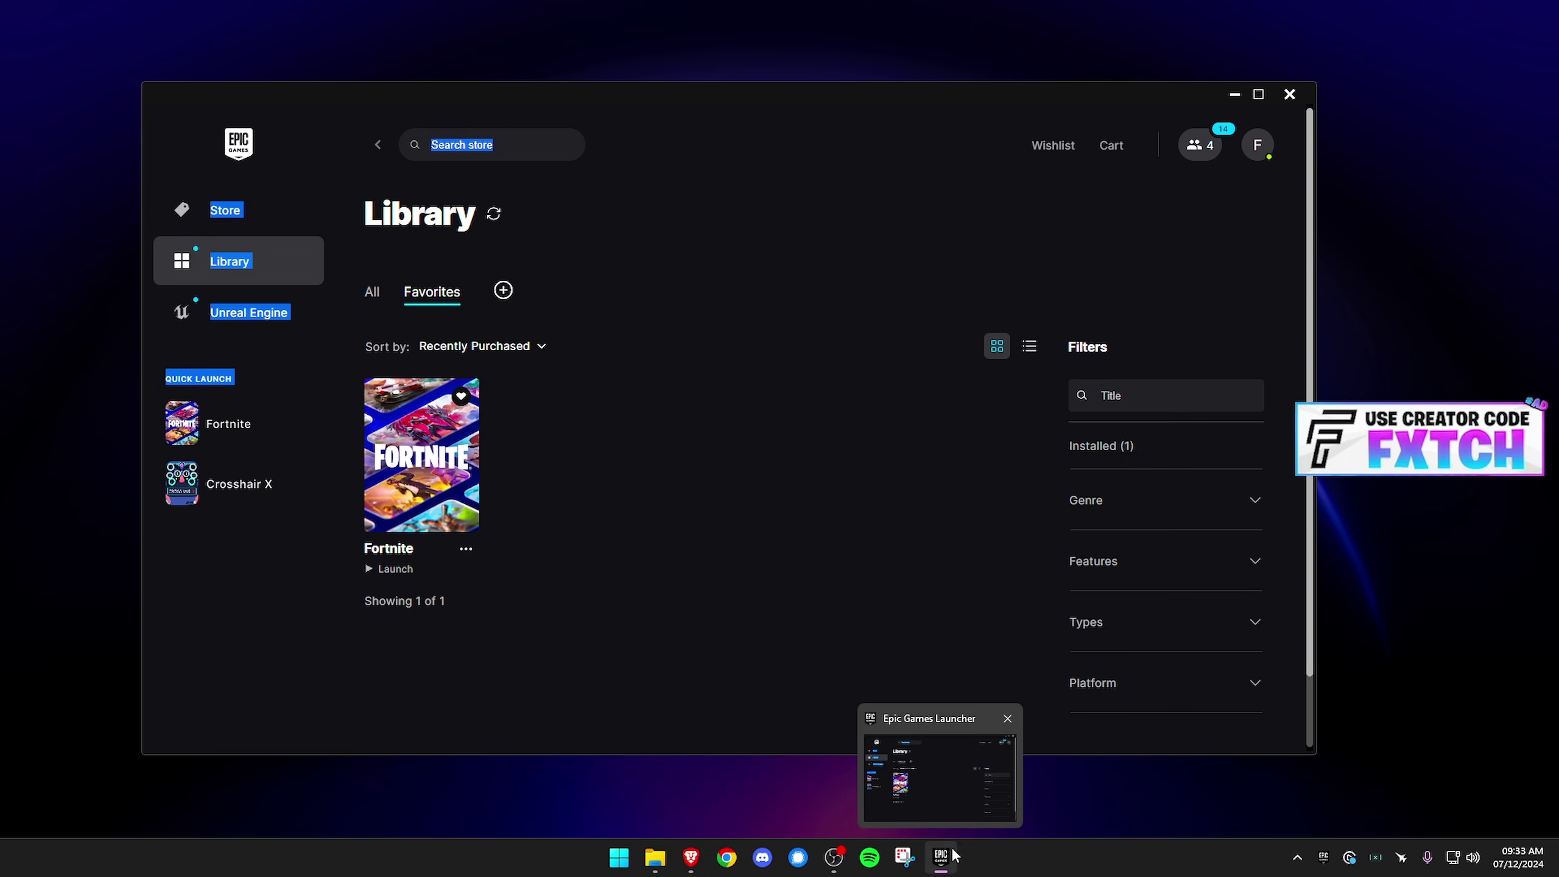
left_click(465, 549)
left_click(460, 384)
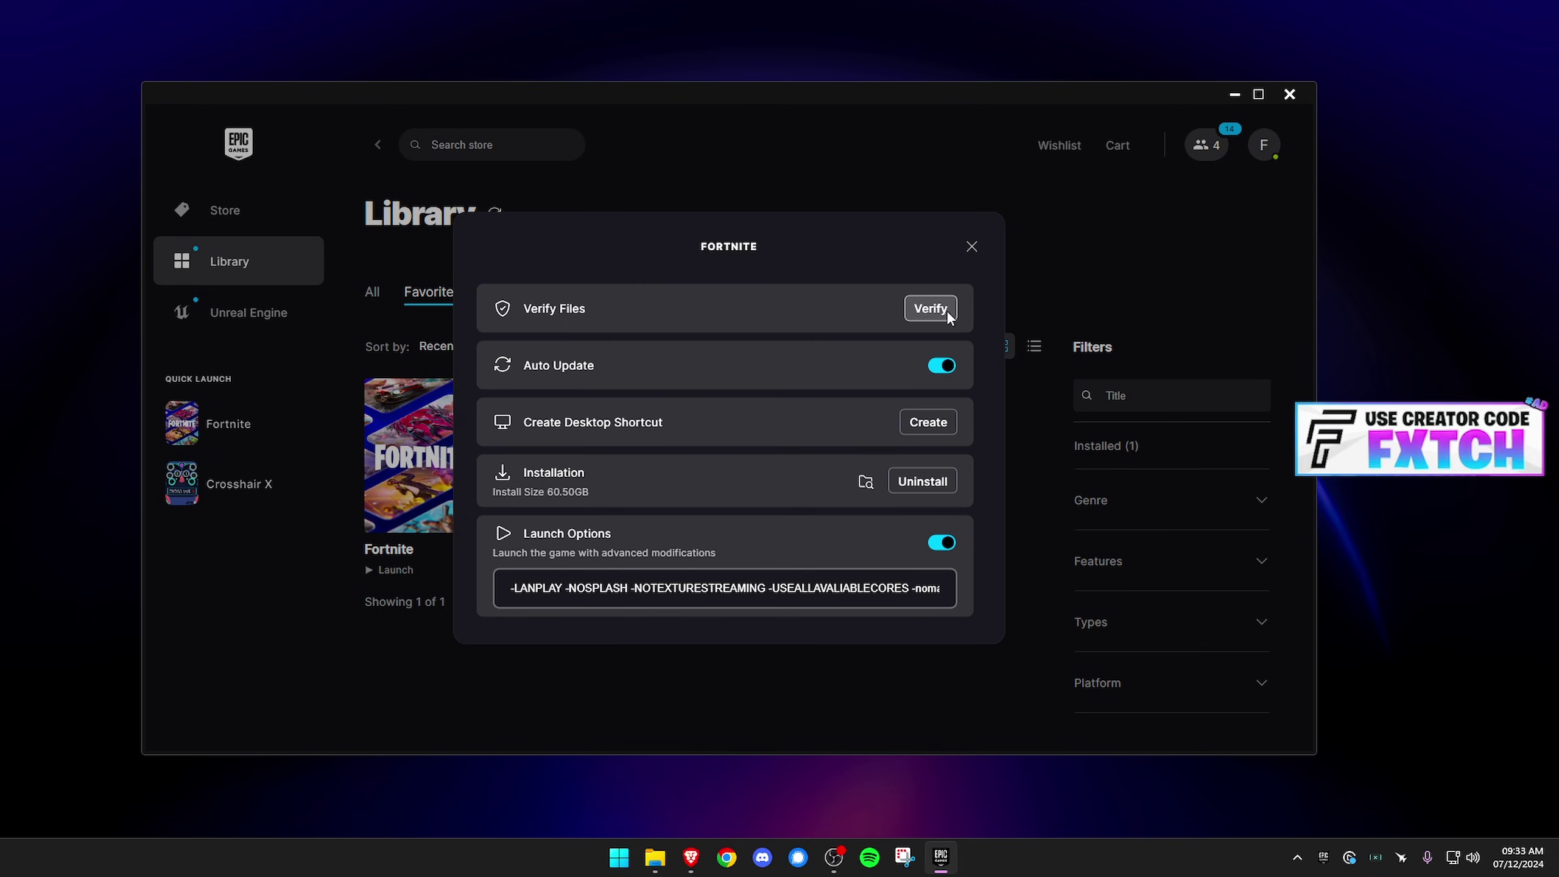
left_click(972, 248)
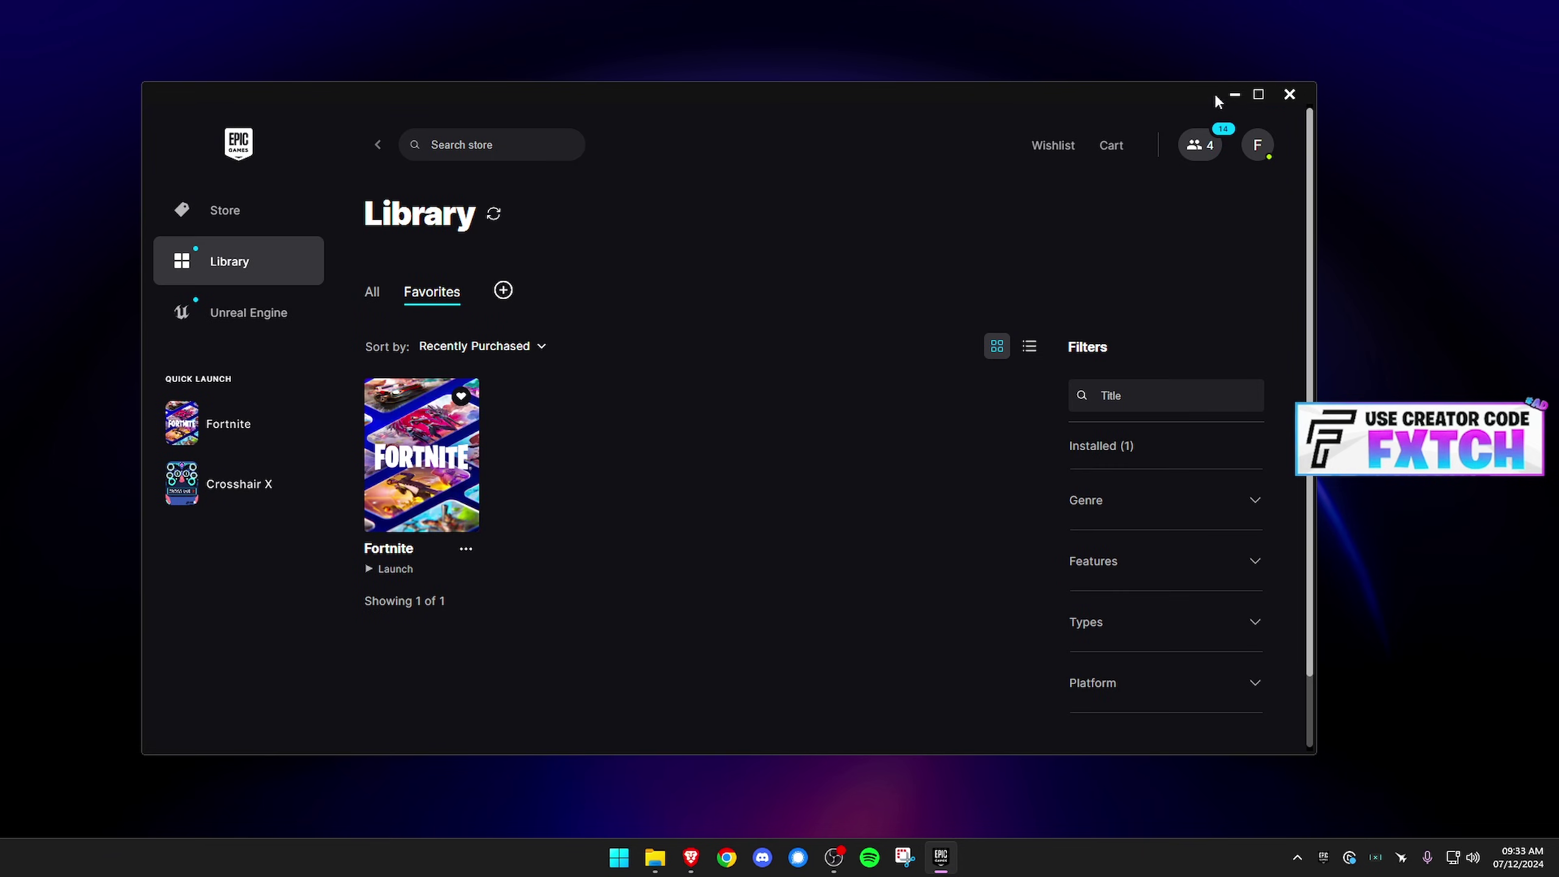
left_click(1234, 96)
- Clear the Read-only attribute in GameUserSettings.ini's Properties and apply the change
right_click(449, 300)
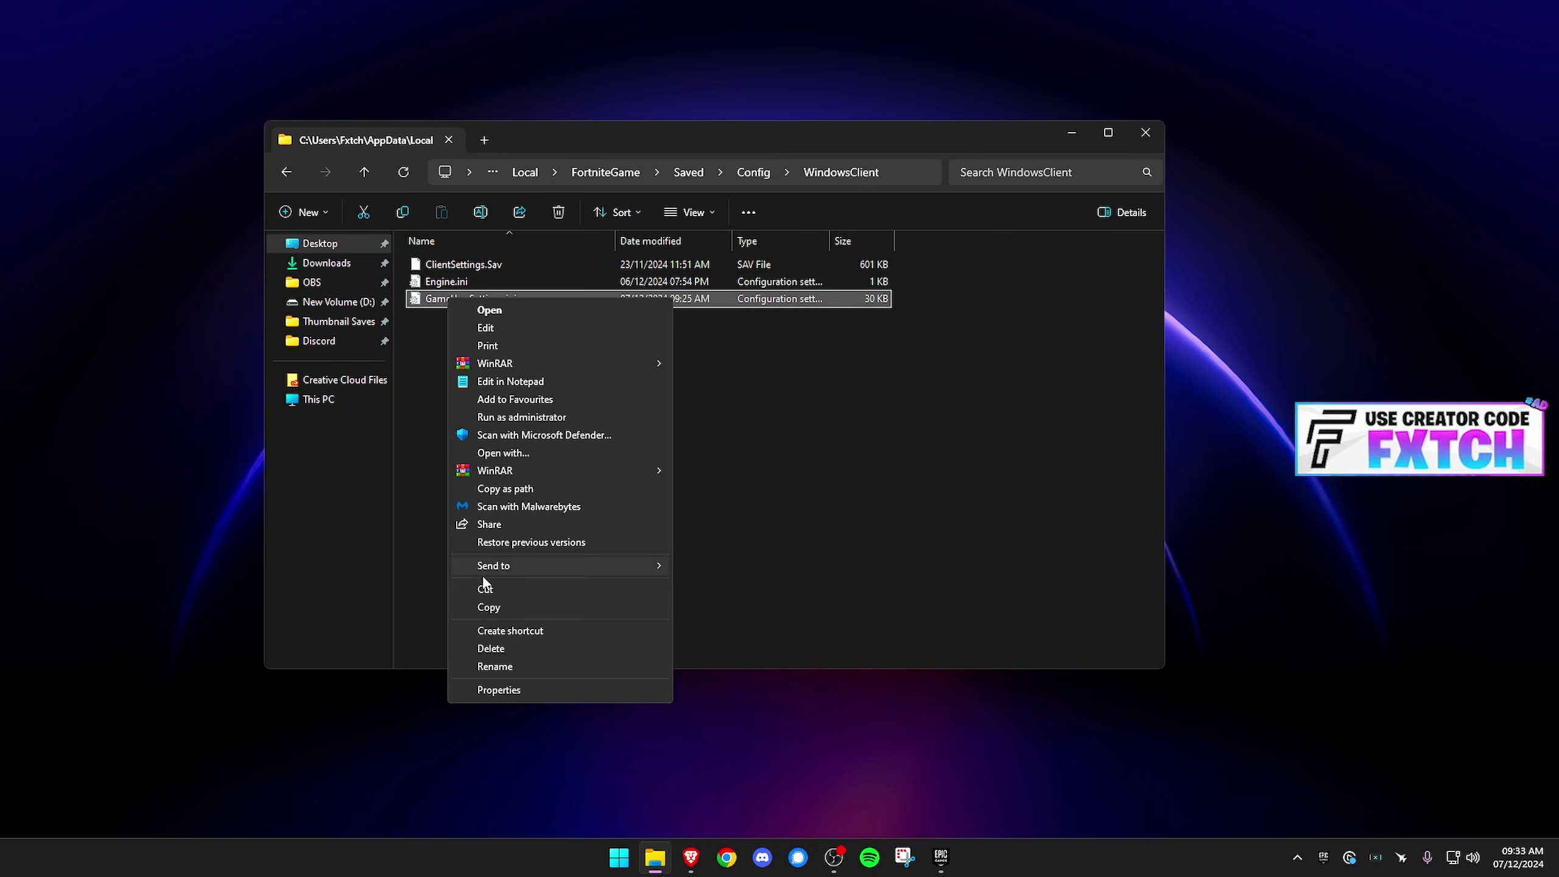
left_click(548, 695)
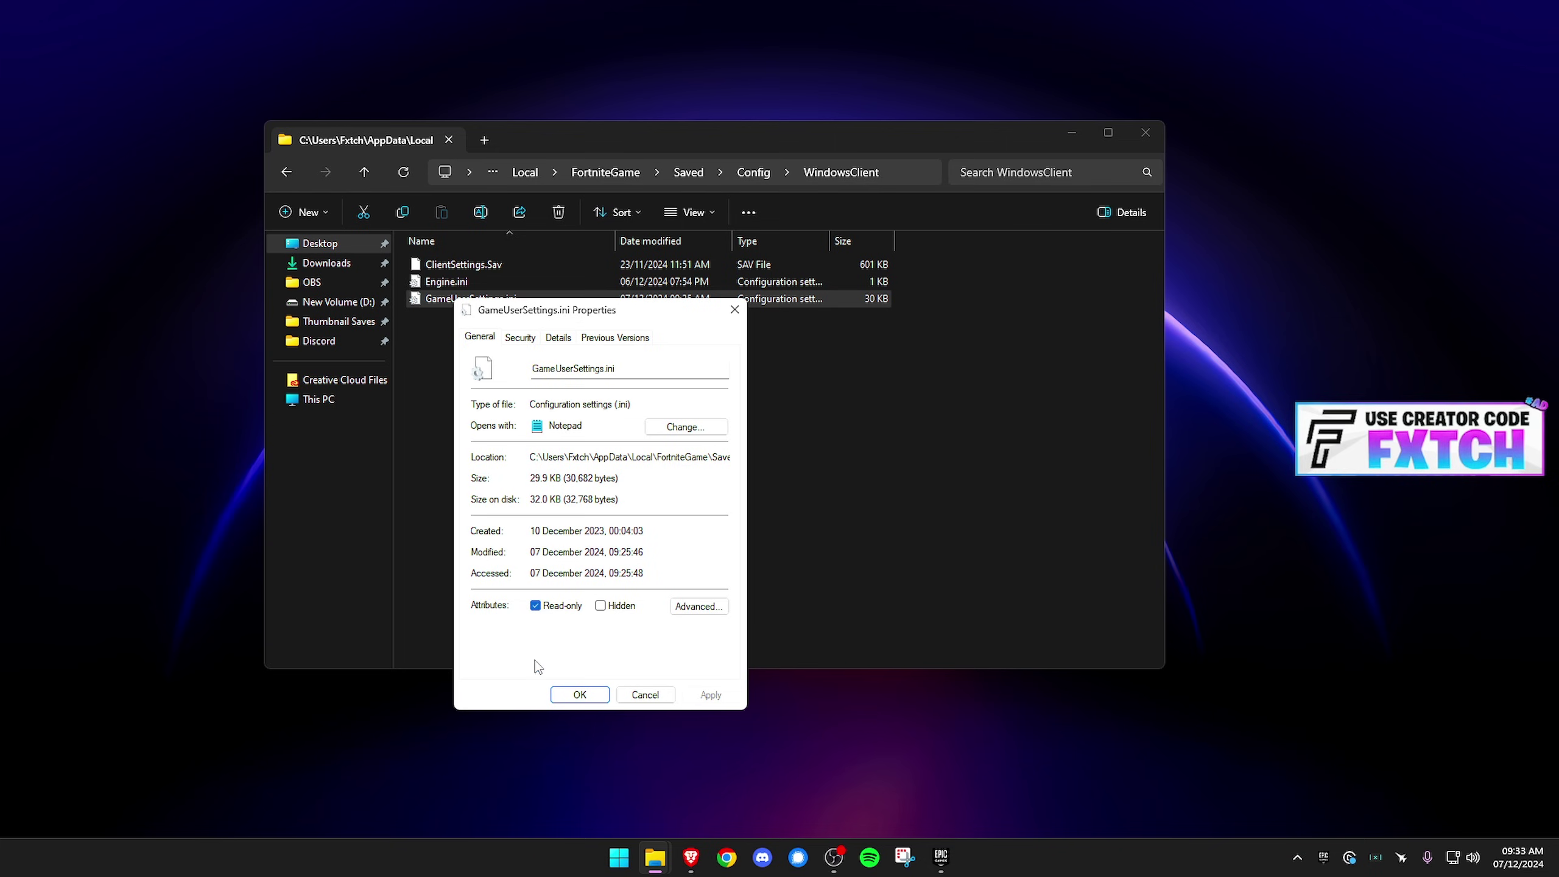
left_click(559, 610)
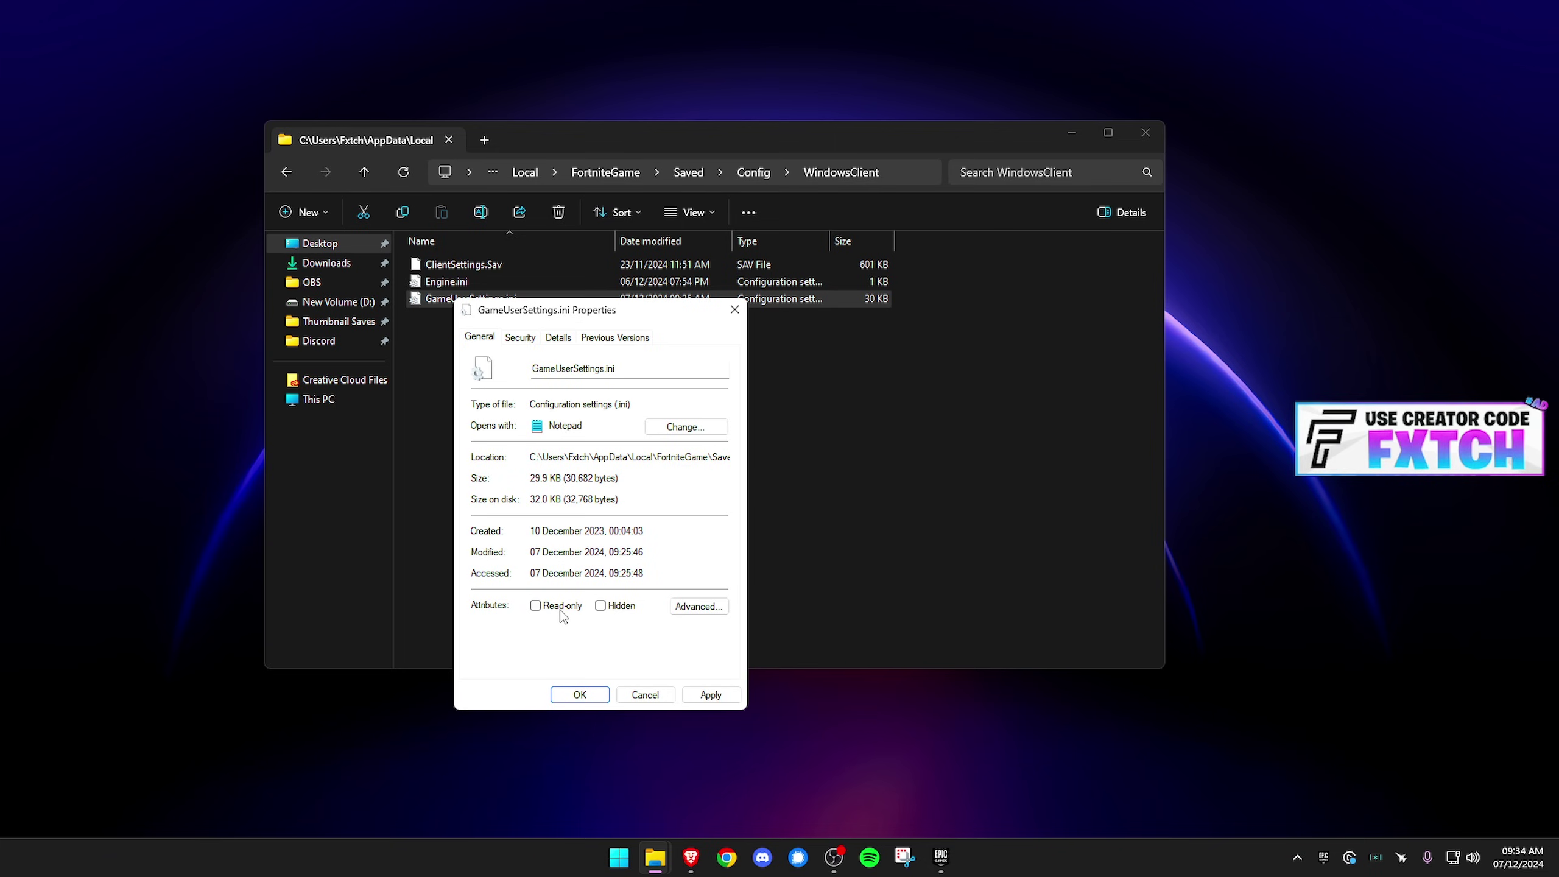
left_click(712, 694)
- Confirm the properties, then read GameUserSettings.ini in Notepad down to its audio settings and close it
left_click(581, 694)
double_click(470, 301)
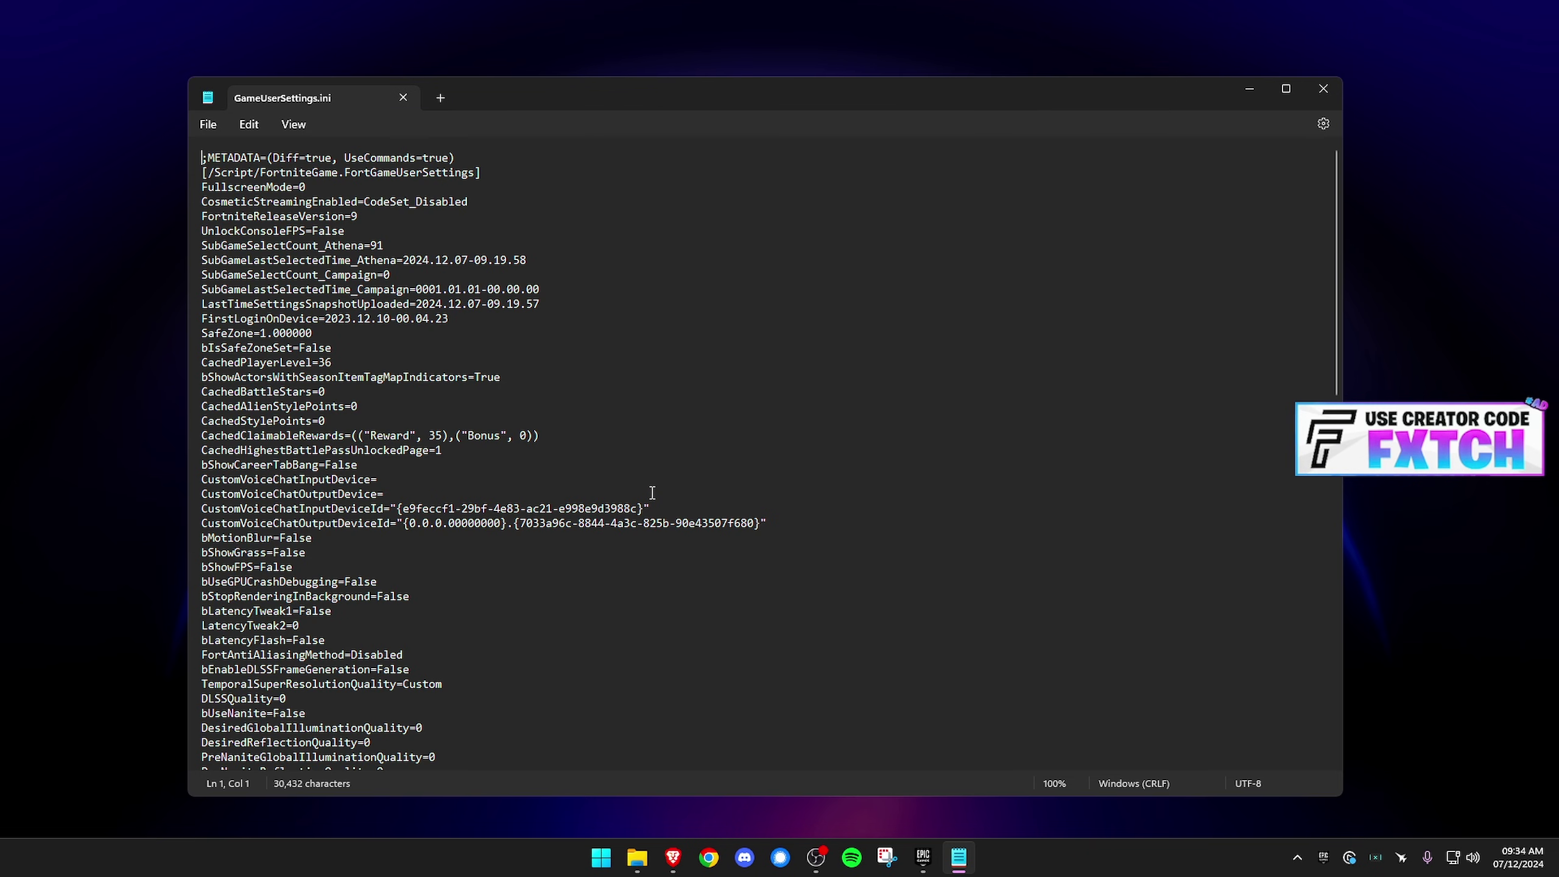
scroll(651, 492, "down", 5)
scroll(919, 529, "down", 6)
left_click_drag(1336, 240, 1305, 701)
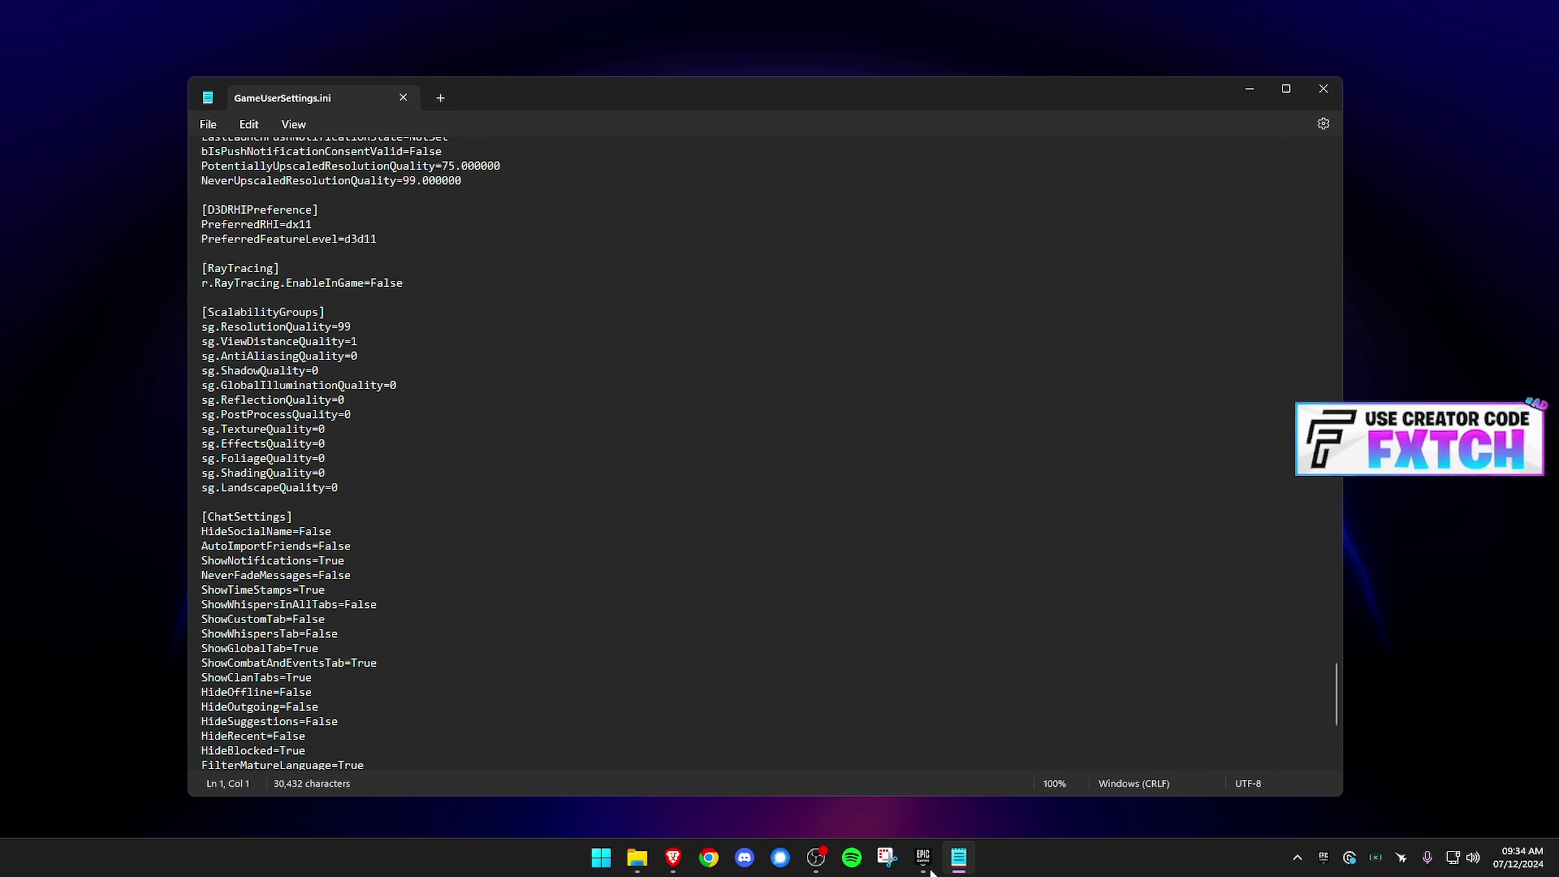
scroll(995, 377, "down", 7)
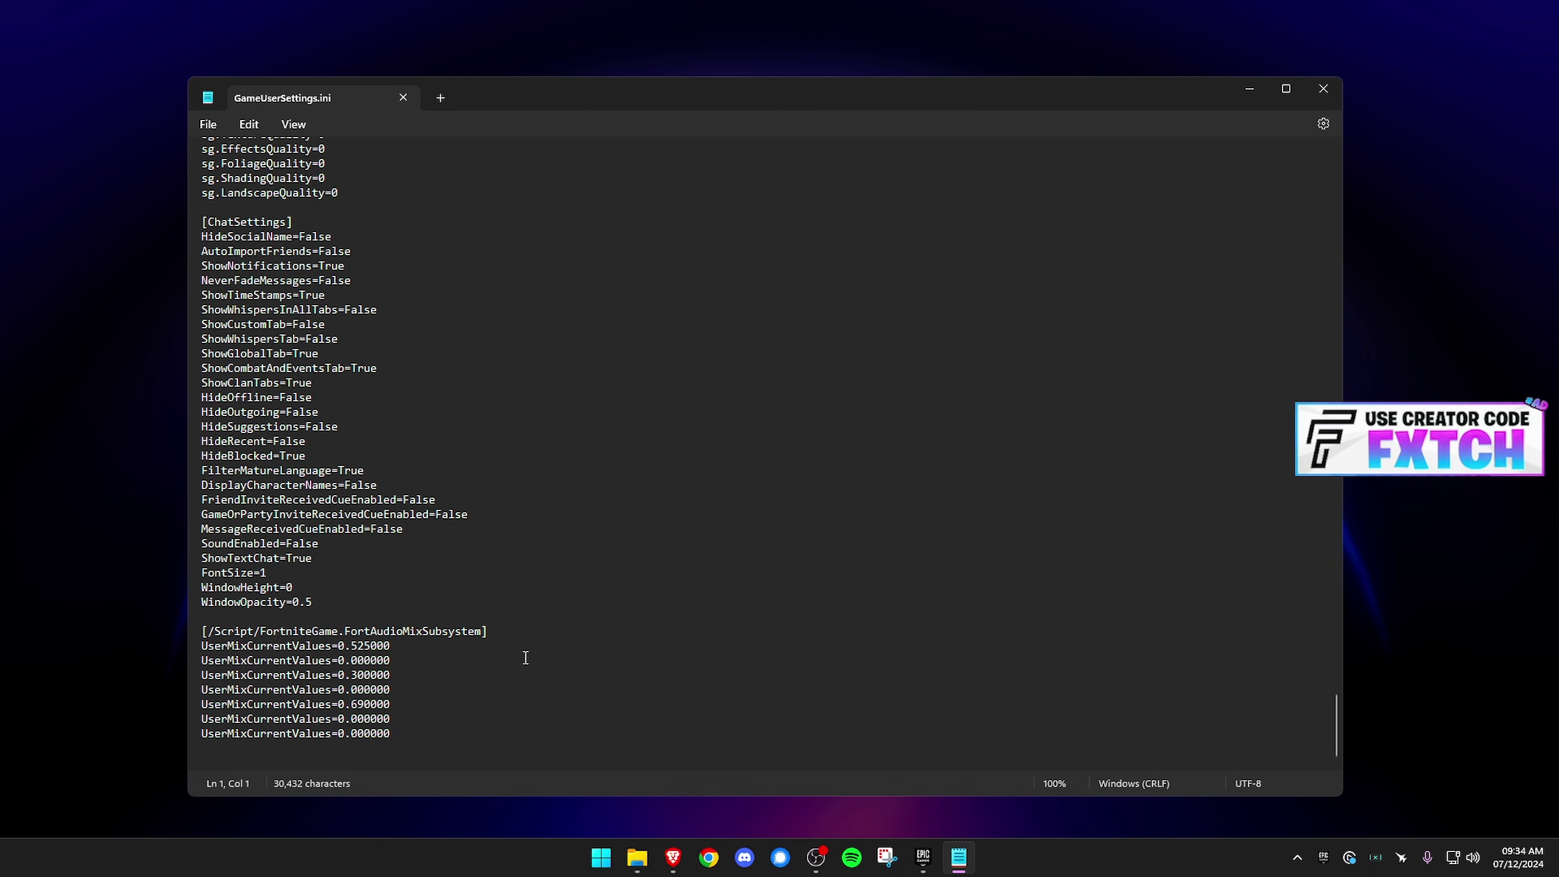
scroll(526, 658, "up", 10)
left_click(1324, 91)
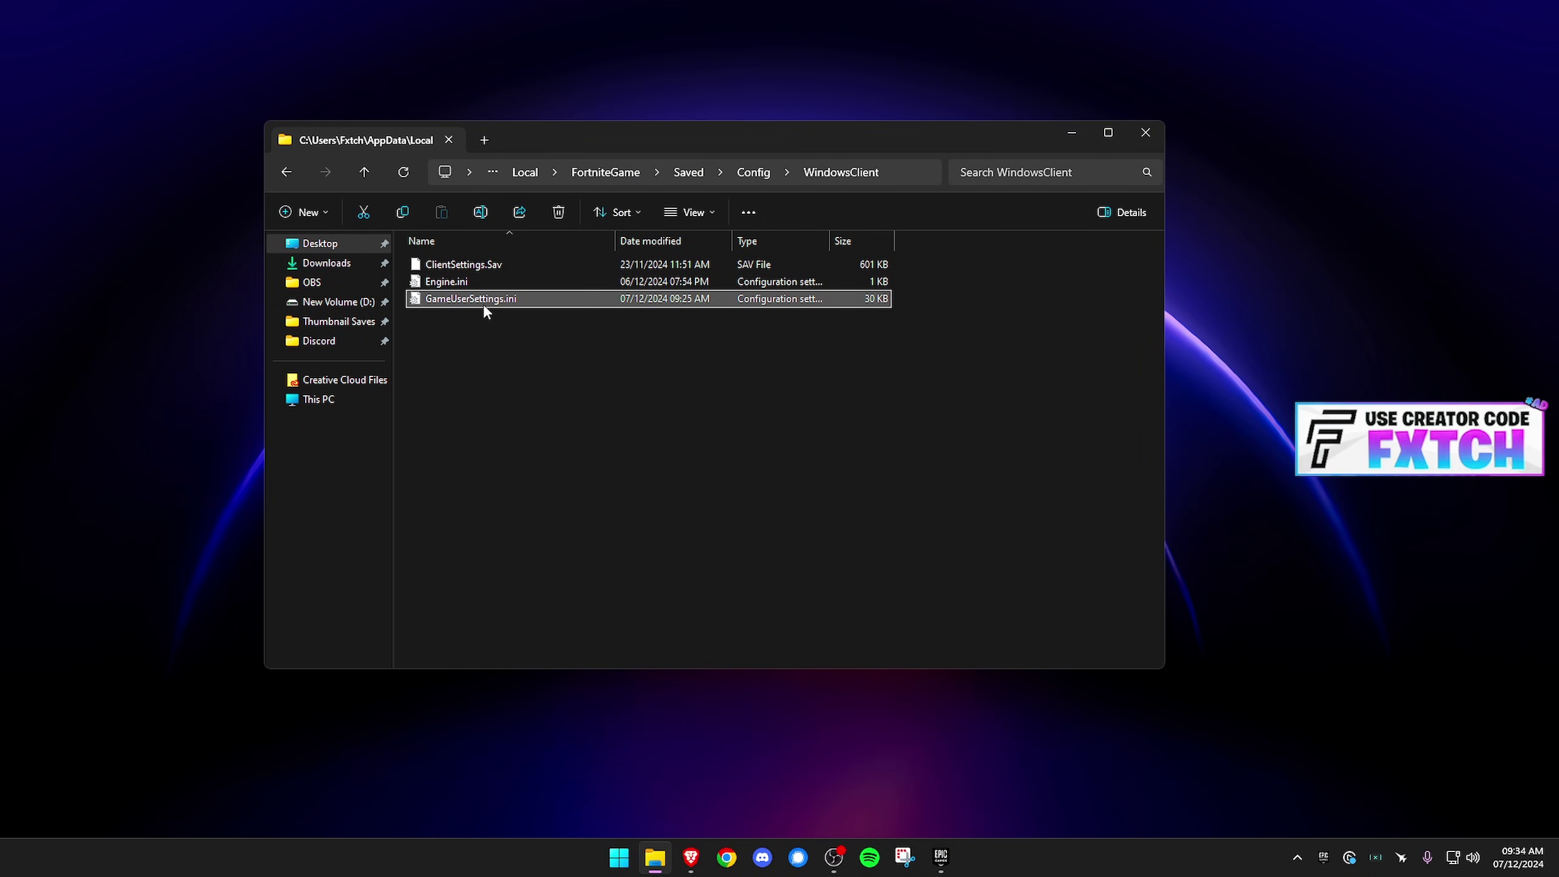
- Re-enable Read-only in GameUserSettings.ini's Properties and confirm with OK
right_click(538, 303)
left_click(591, 693)
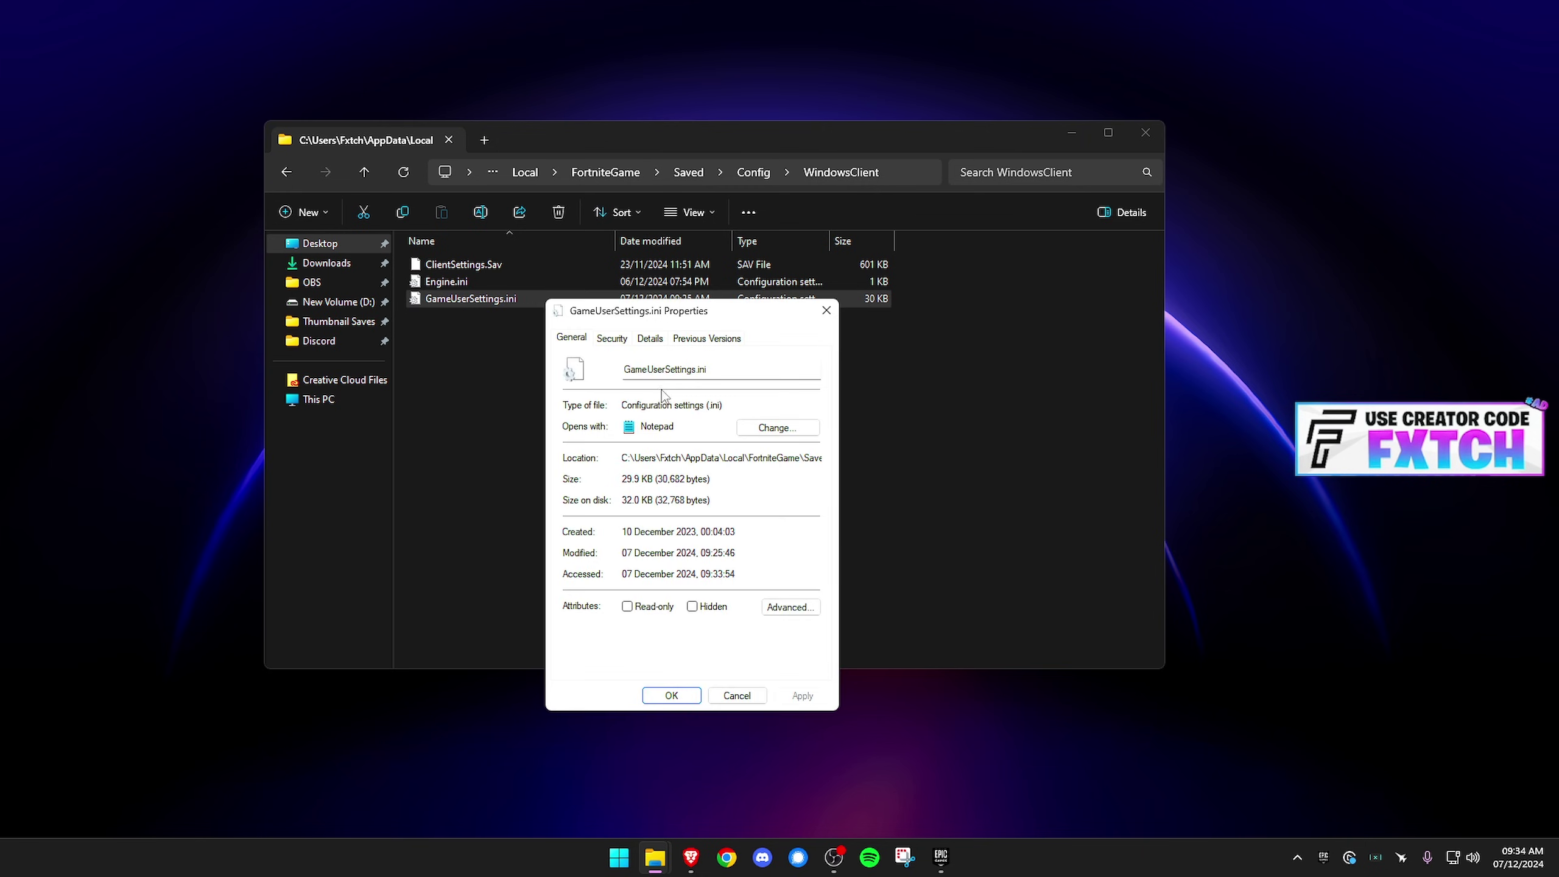
left_click(652, 550)
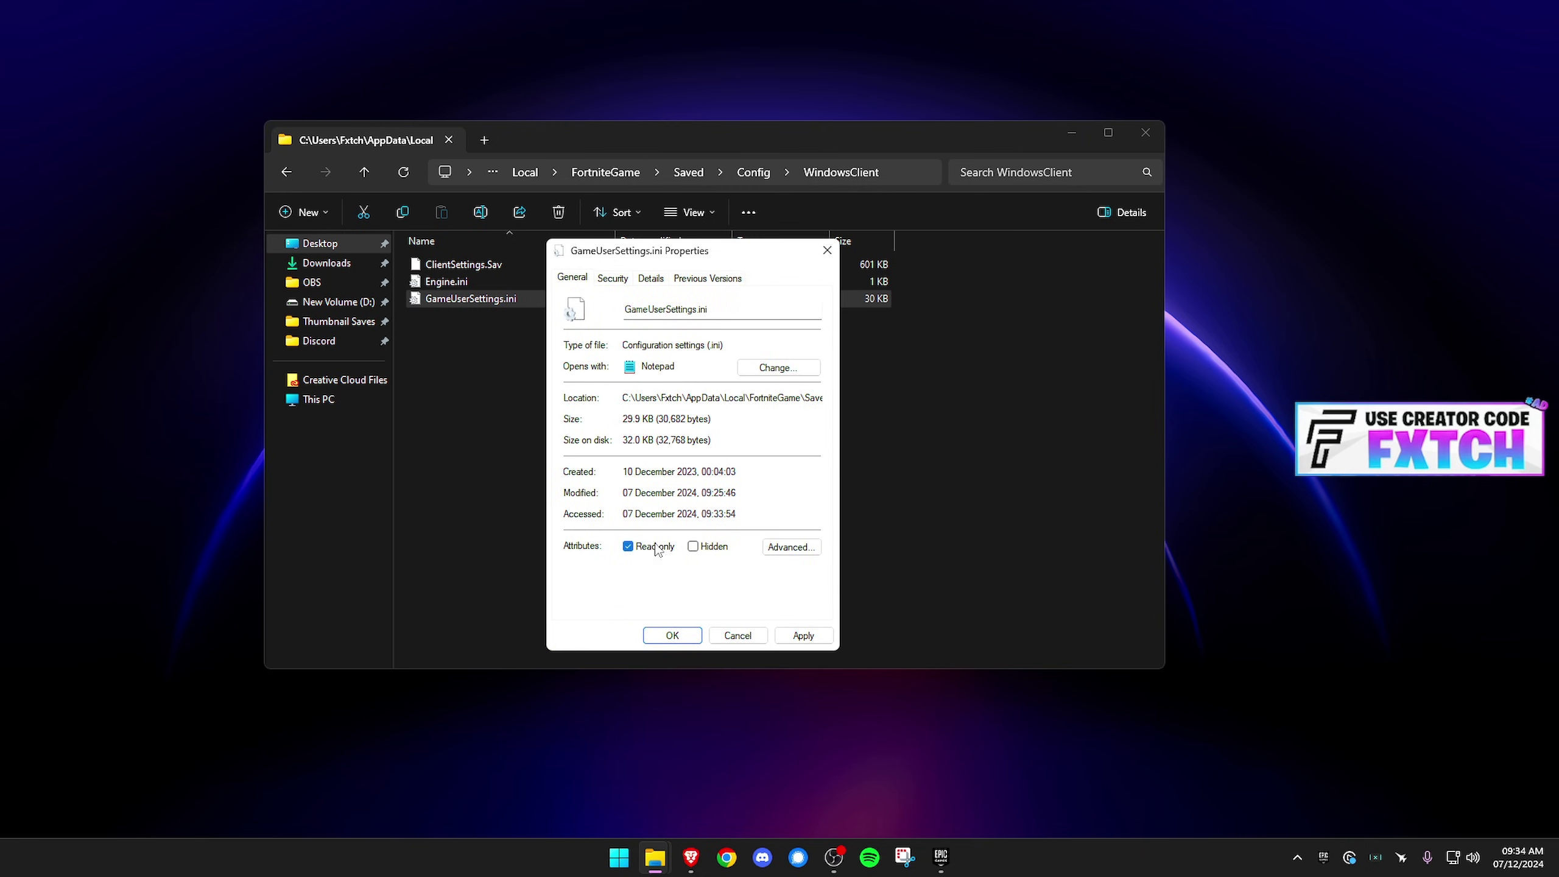
left_click(672, 636)
- Open Fortnite's installation options from the ... menu in the Epic Games Launcher library
left_click(940, 857)
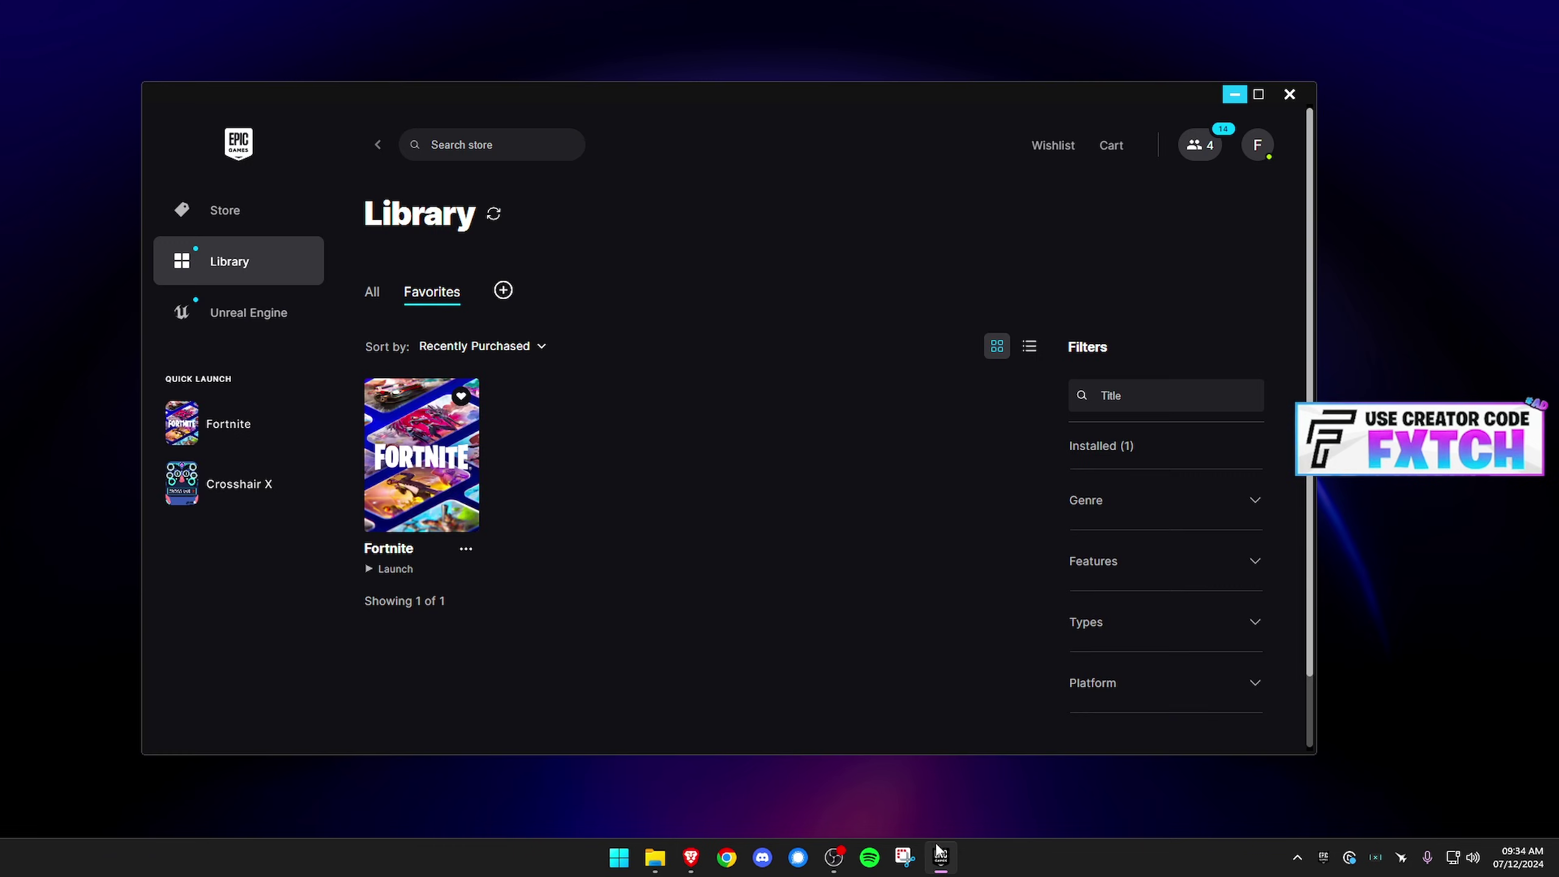
left_click(464, 551)
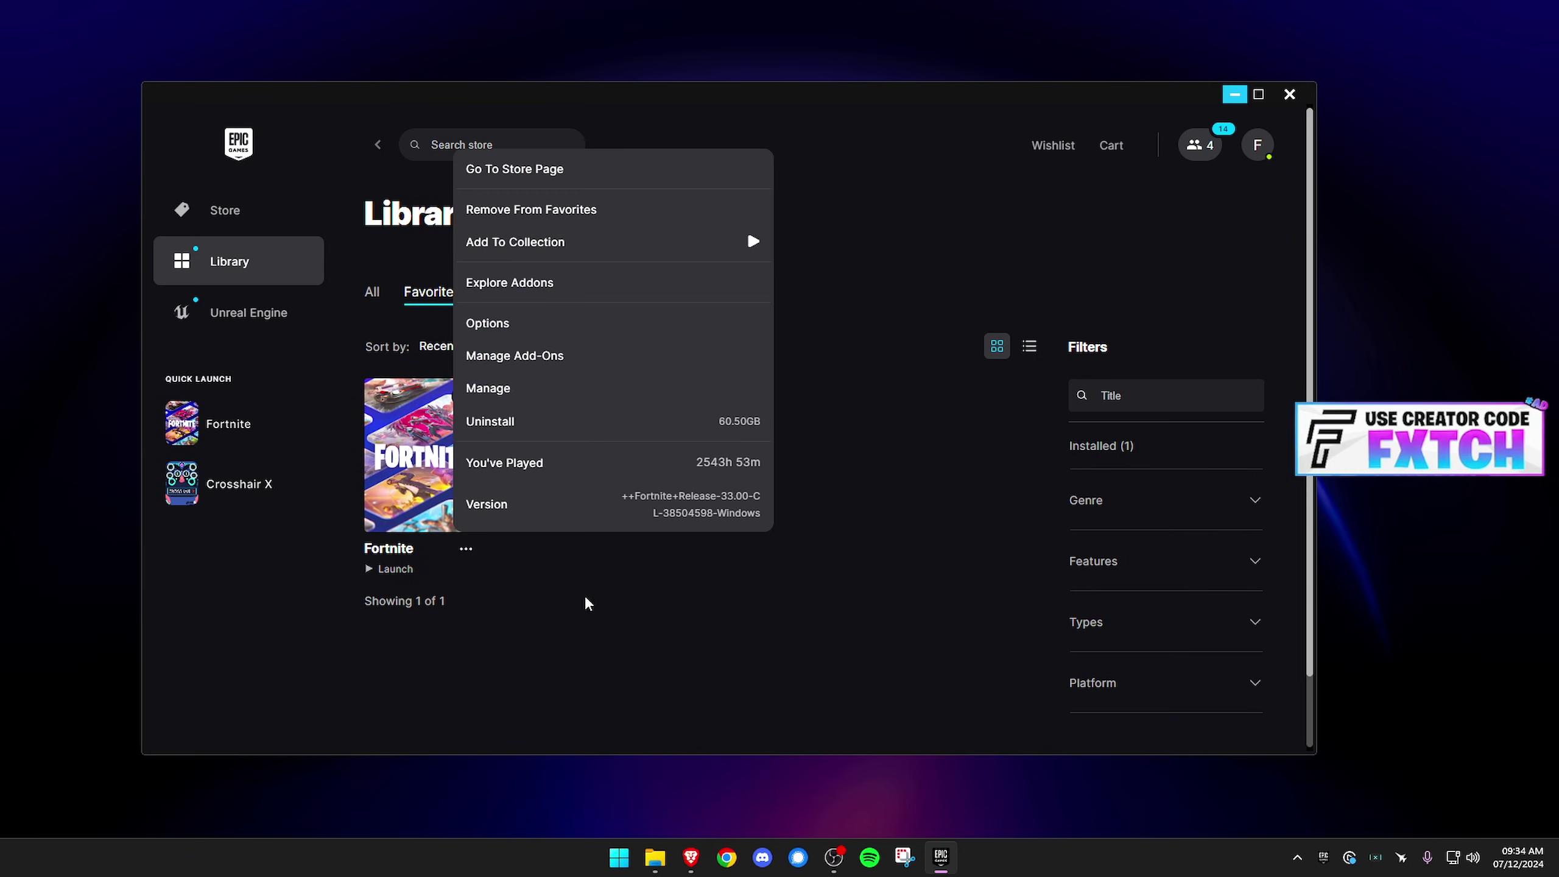
left_click(521, 326)
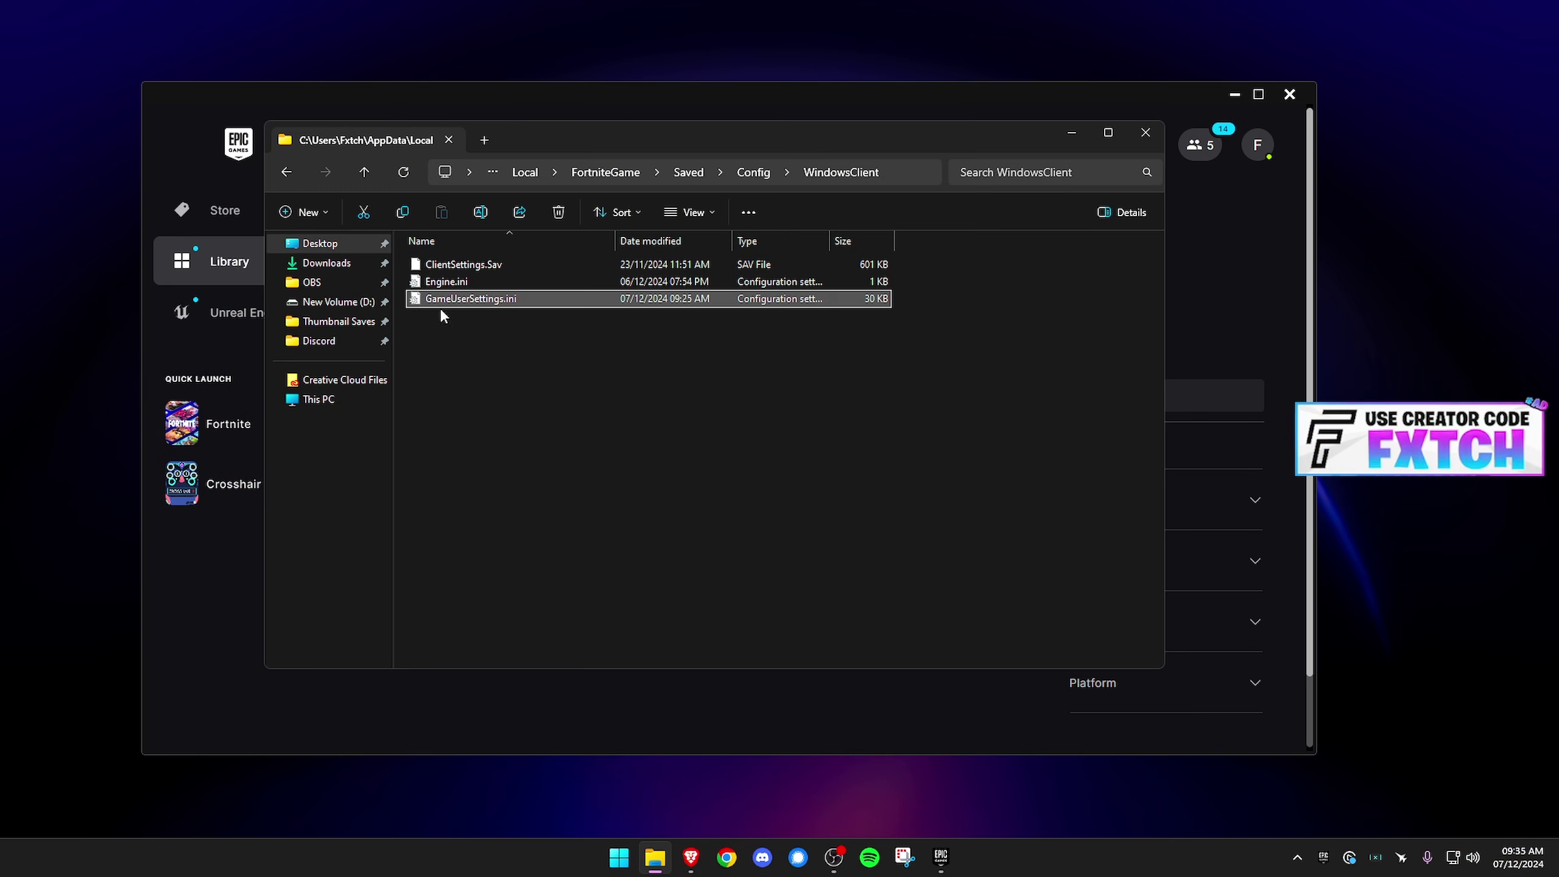
- Reopen GameUserSettings.ini's Properties from the full context menu in the config folder
right_click(441, 311)
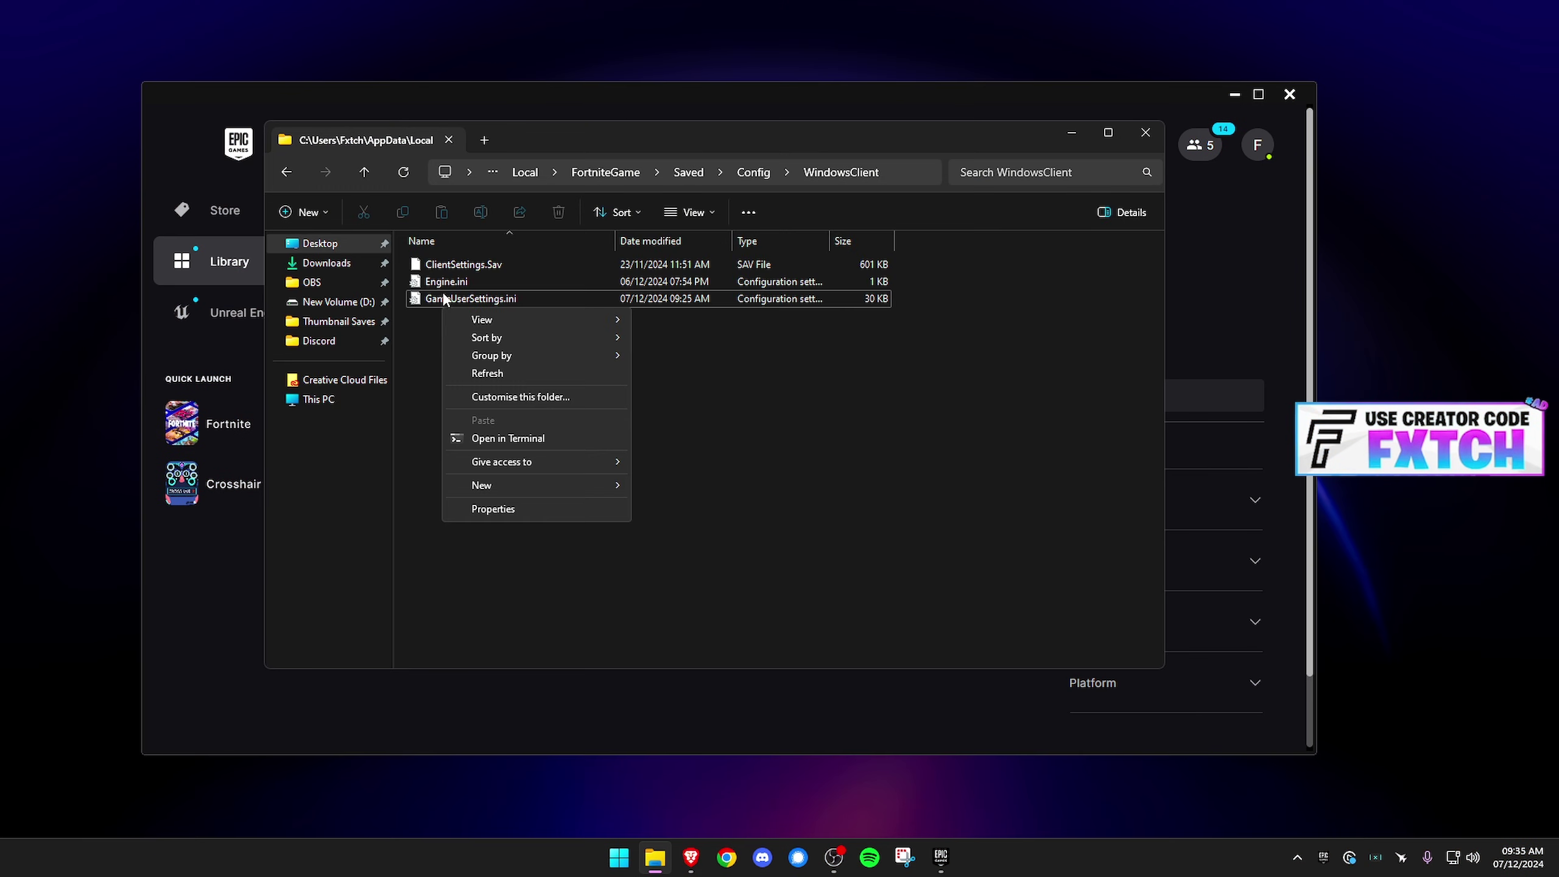
left_click(519, 515)
left_click(524, 686)
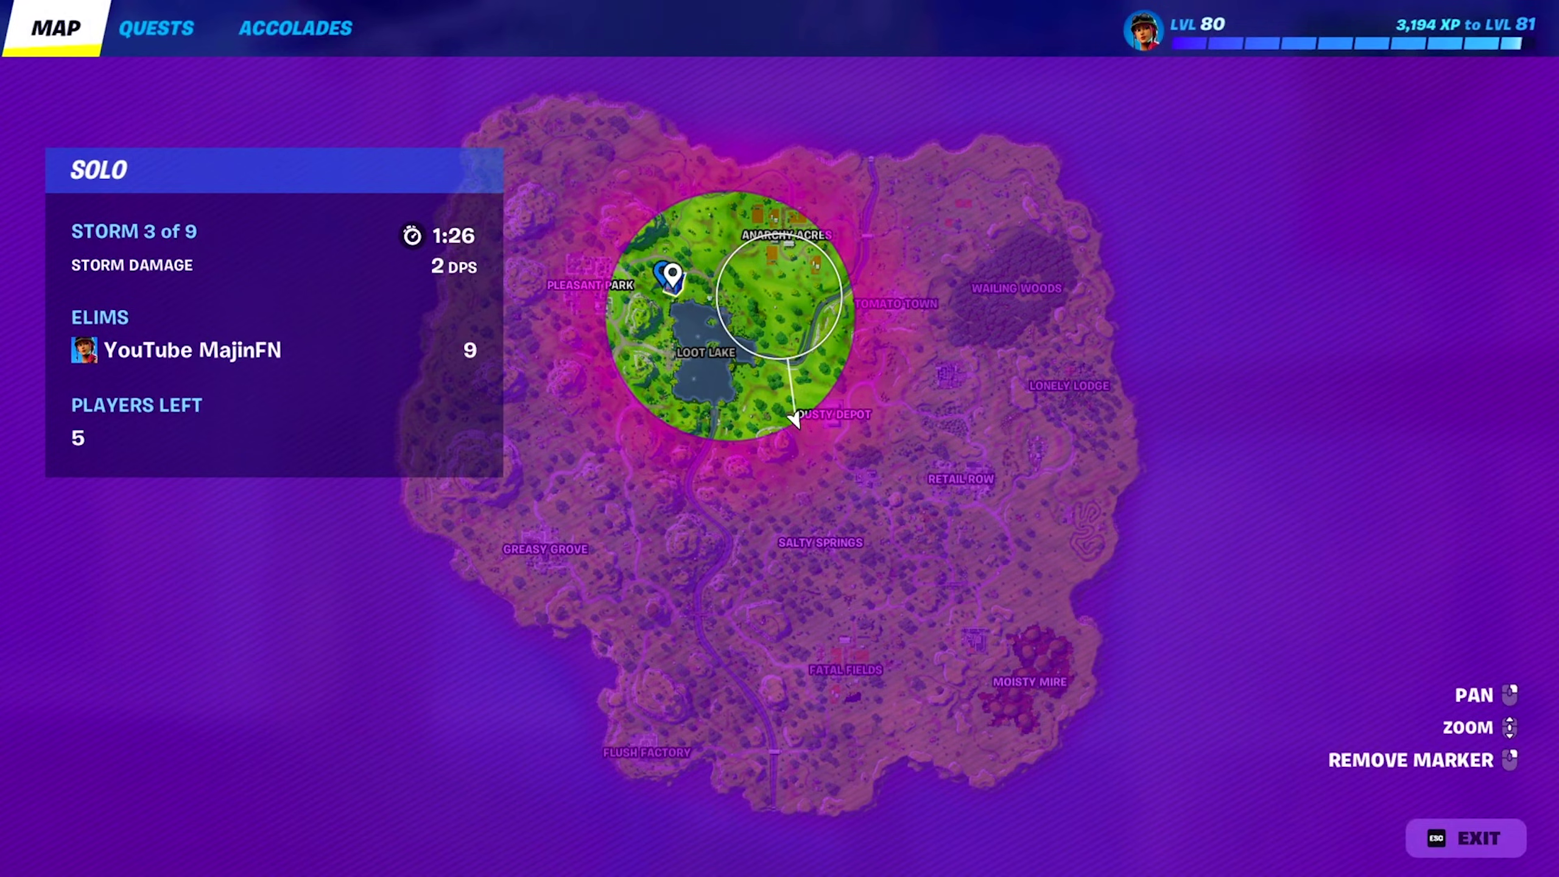
- Switch to the rocket launcher with X and fire a rocket downrange
key("x")
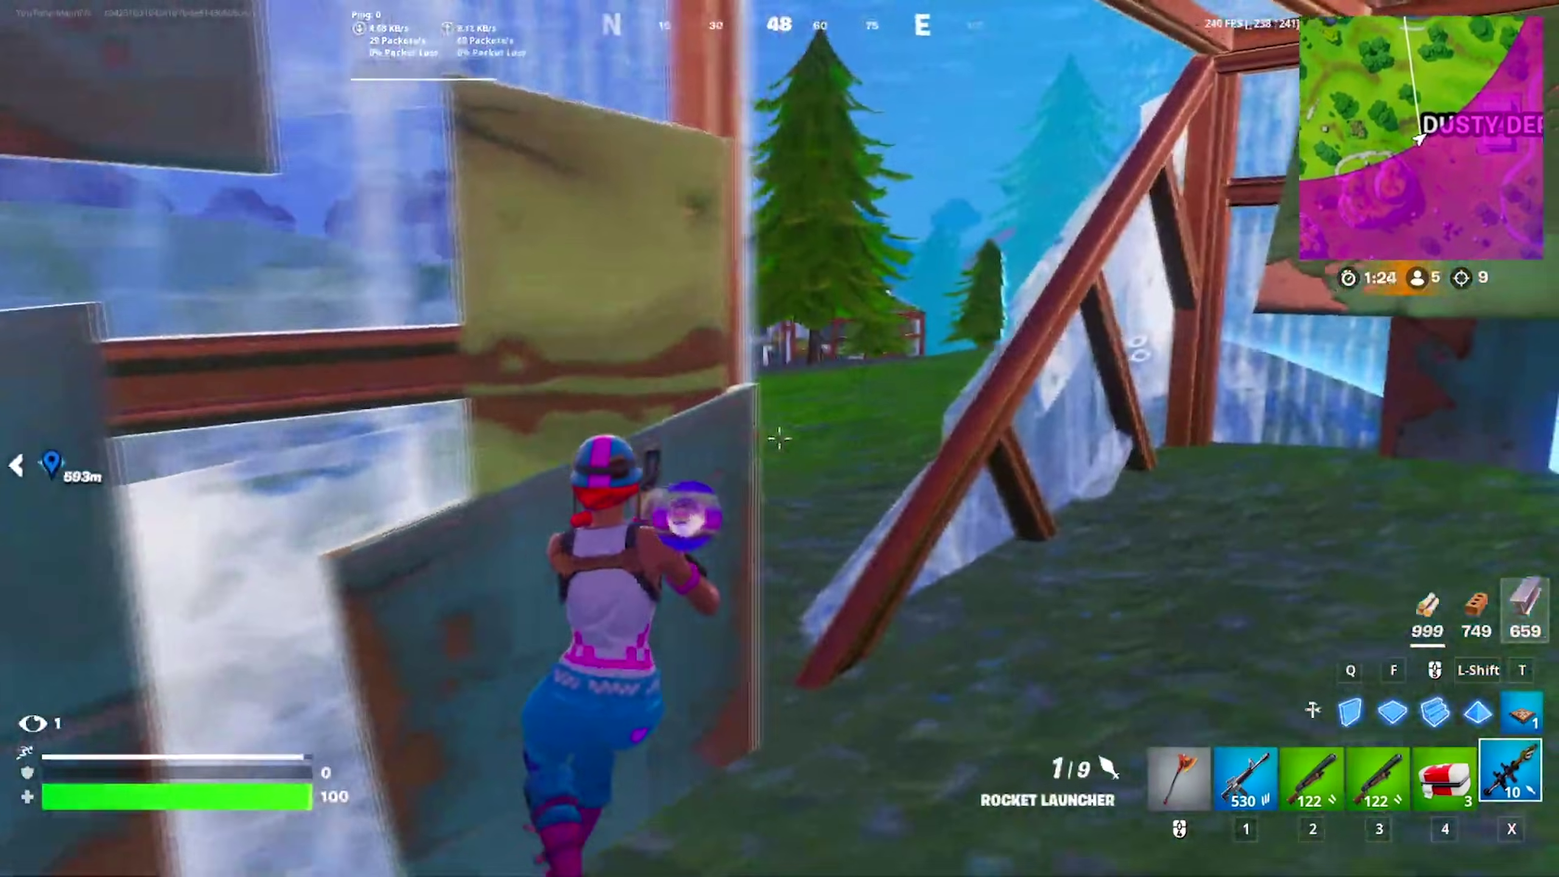
left_click(780, 440)
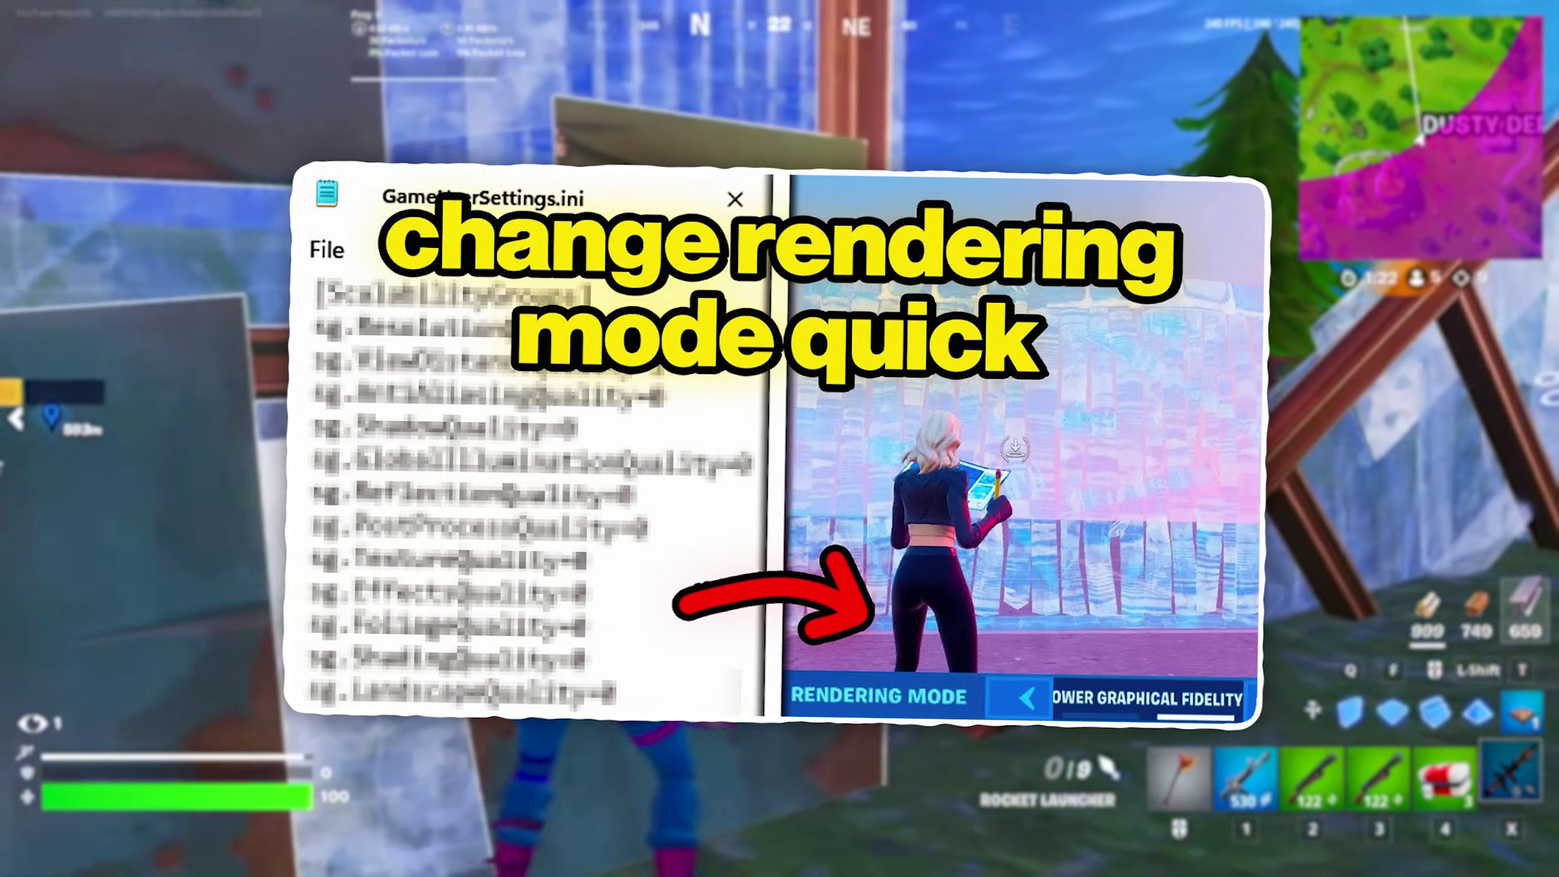